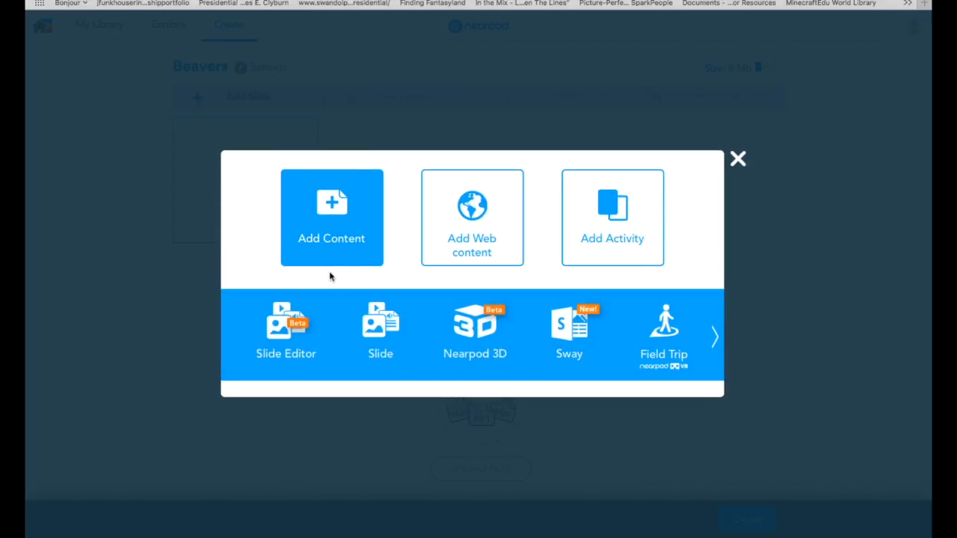
Step: Create a Slide Editor slide and fill its content area with a searched "beavers" image of a swimming beaver holding a stick
{"action": "left_click", "coordinate": [287, 331]}
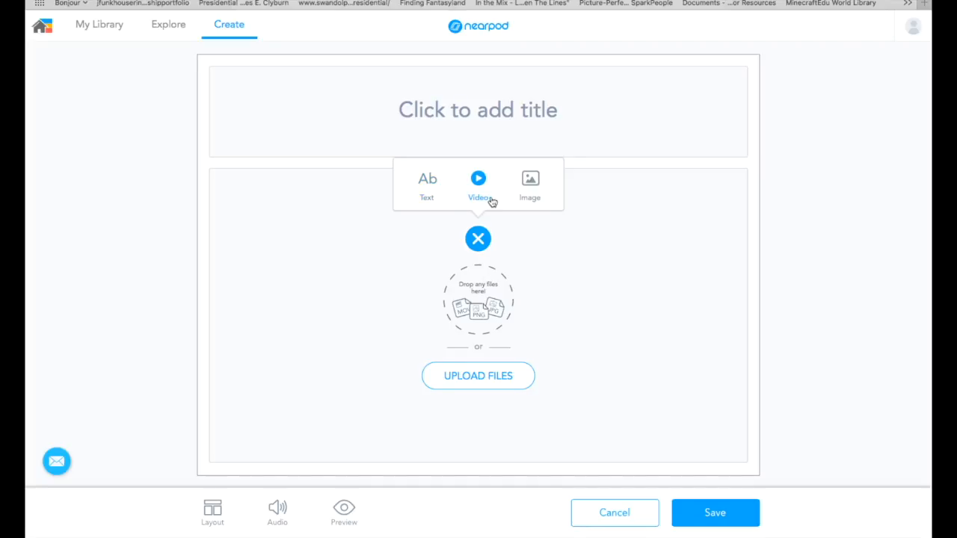
{"action": "left_click", "coordinate": [531, 182]}
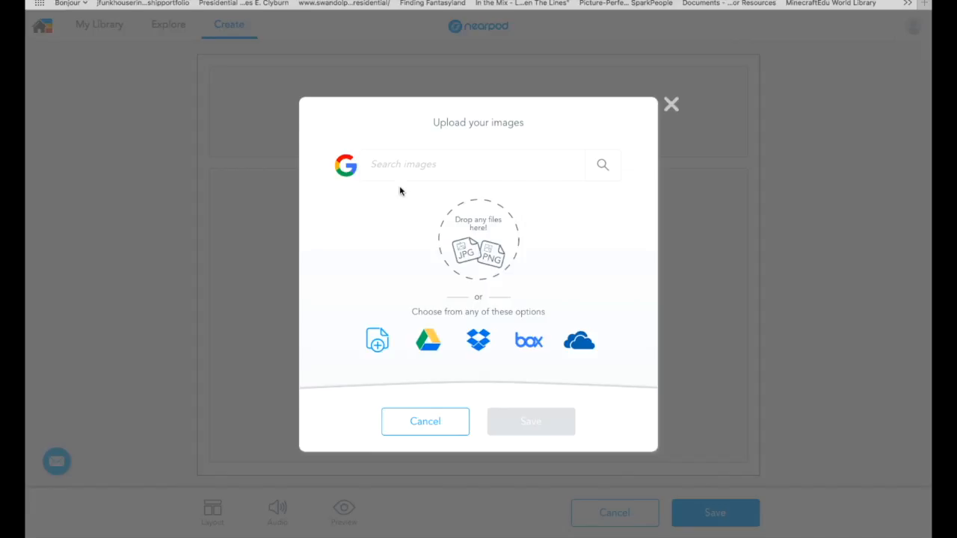
{"action": "left_click", "coordinate": [384, 168]}
{"action": "type", "text": "beavers"}
{"action": "key", "text": "Return"}
{"action": "left_click", "coordinate": [589, 224]}
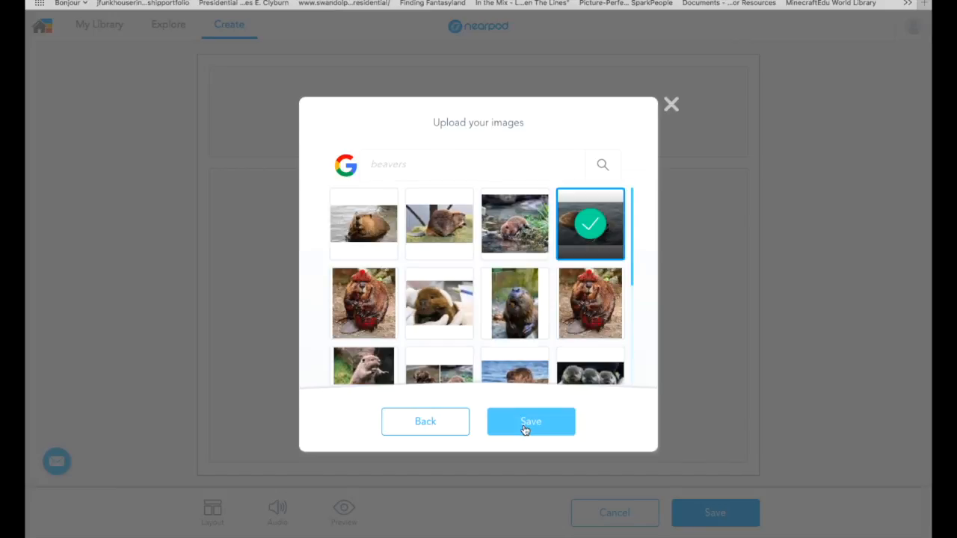
{"action": "left_click", "coordinate": [525, 422]}
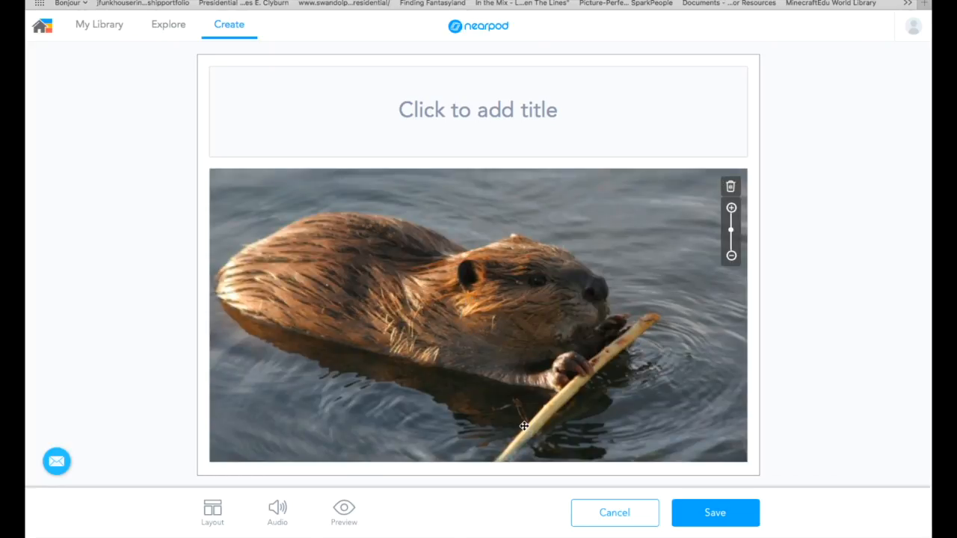
Step: Reposition and enlarge the beaver photo within its frame, and title the slide "Beavers"
{"action": "mouse_move", "coordinate": [477, 319]}
{"action": "left_mouse_down"}
{"action": "mouse_move", "coordinate": [534, 236]}
{"action": "mouse_move", "coordinate": [496, 314]}
{"action": "mouse_move", "coordinate": [463, 309]}
{"action": "left_mouse_up"}
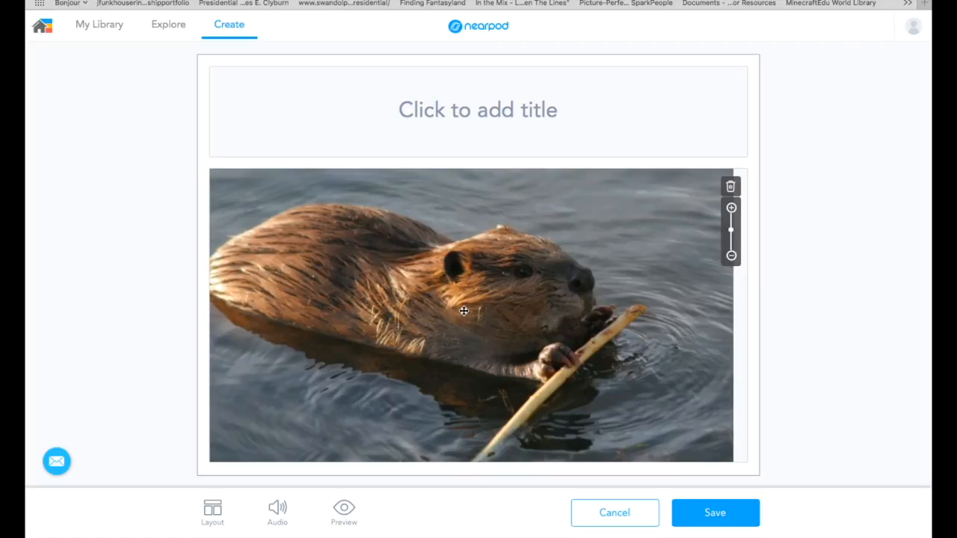
{"action": "left_click", "coordinate": [732, 209]}
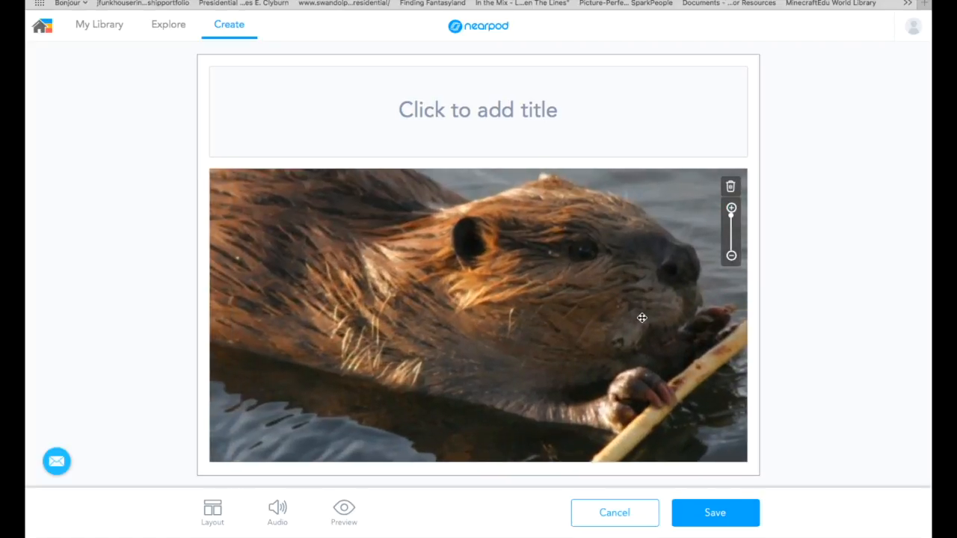
{"action": "left_click", "coordinate": [500, 121]}
{"action": "type", "text": "Beavers"}
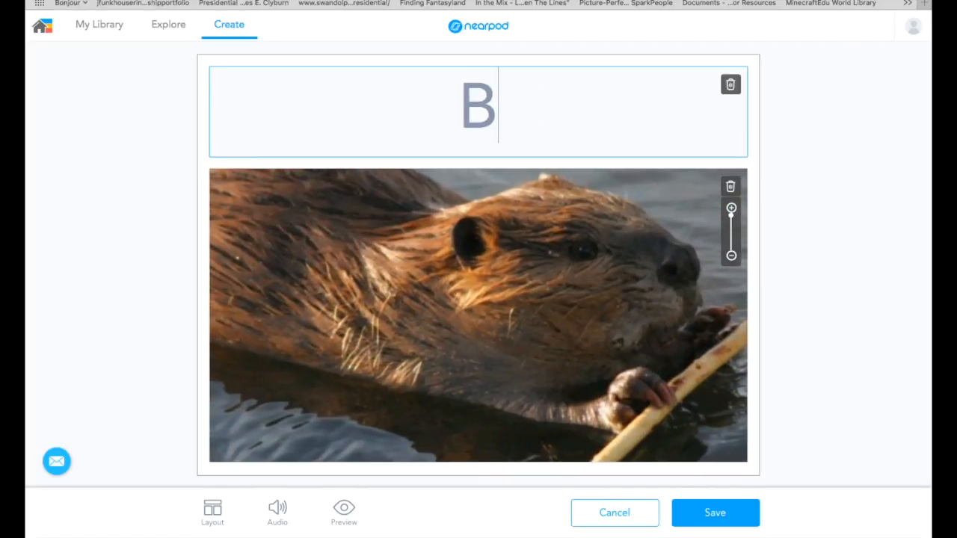
{"action": "left_click", "coordinate": [840, 179]}
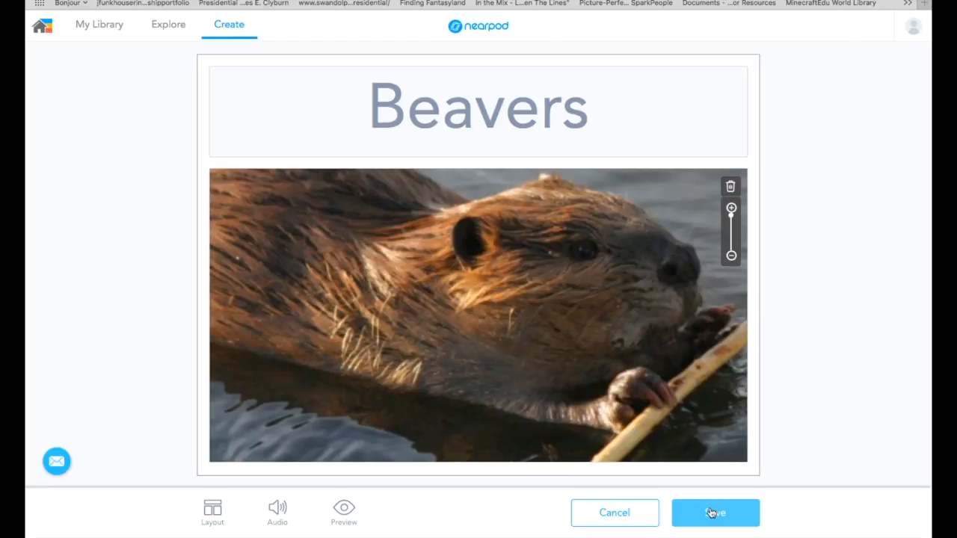
Step: Look over the slide layout choices and the audio file upload sources, leaving both without a selection
{"action": "left_click", "coordinate": [210, 509]}
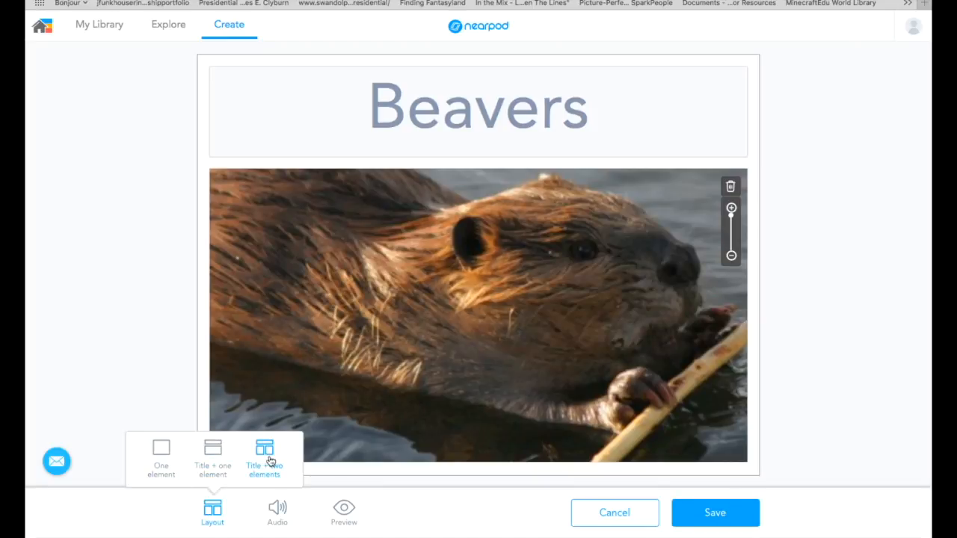
{"action": "left_click", "coordinate": [278, 515]}
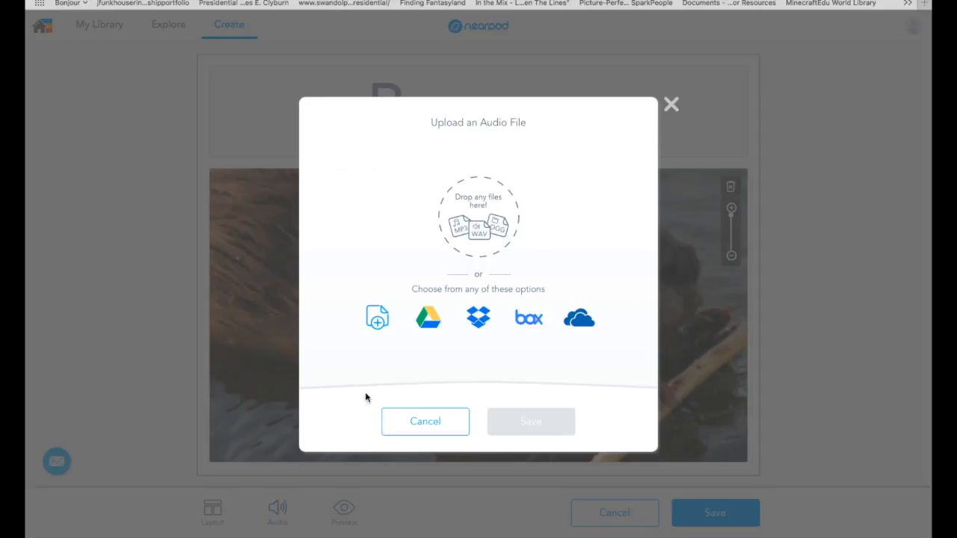
{"action": "left_click", "coordinate": [670, 104]}
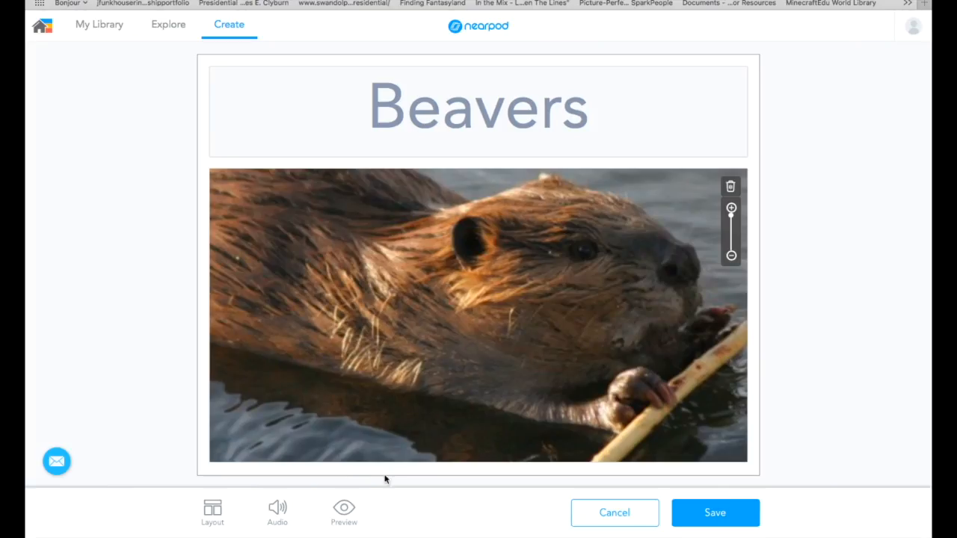
Step: Preview the Beavers slide, close the preview, and save the slide to the lesson
{"action": "left_click", "coordinate": [344, 512]}
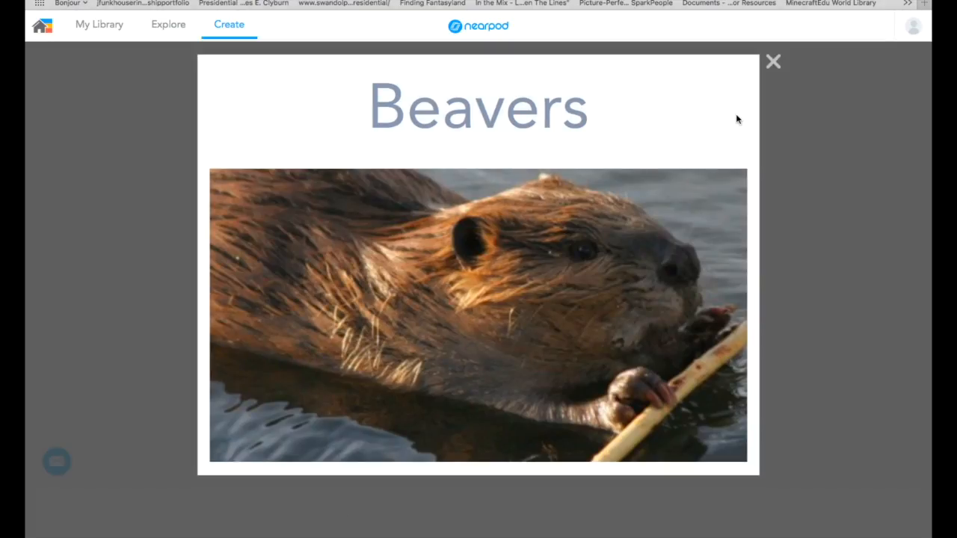
{"action": "left_click", "coordinate": [772, 61]}
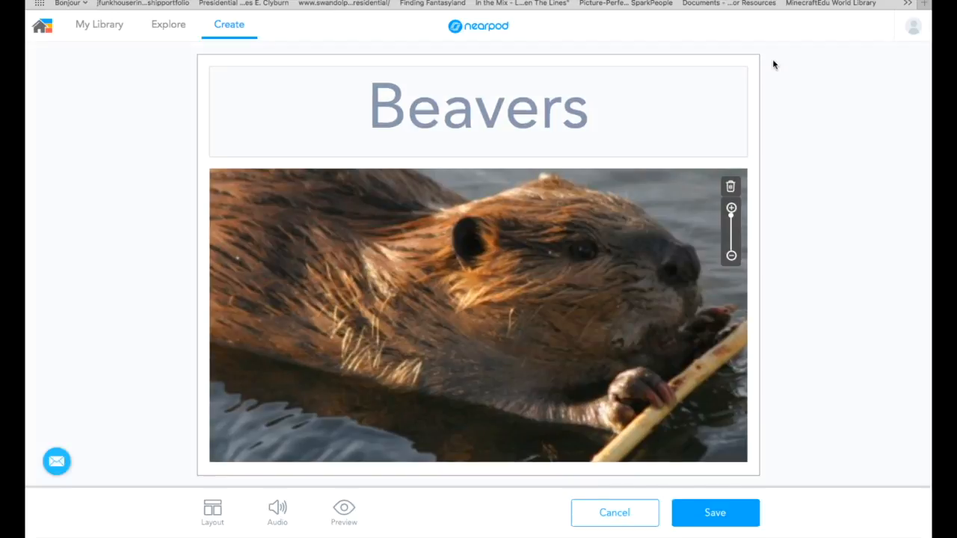
{"action": "left_click", "coordinate": [716, 513]}
Step: Add a standard Slide to the lesson with the title "Quick Facts" and the body text "Beavers eat wood"
{"action": "left_click", "coordinate": [254, 215]}
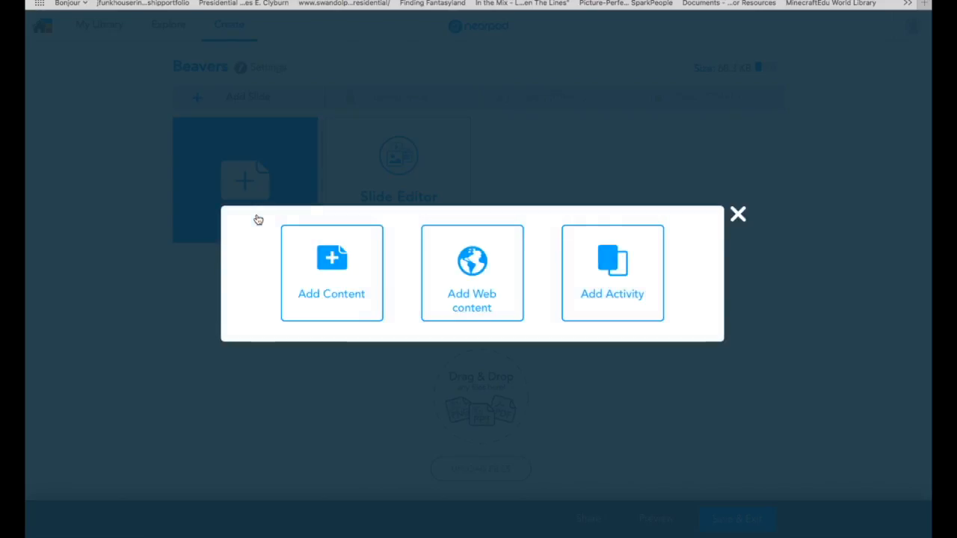
{"action": "left_click", "coordinate": [327, 263]}
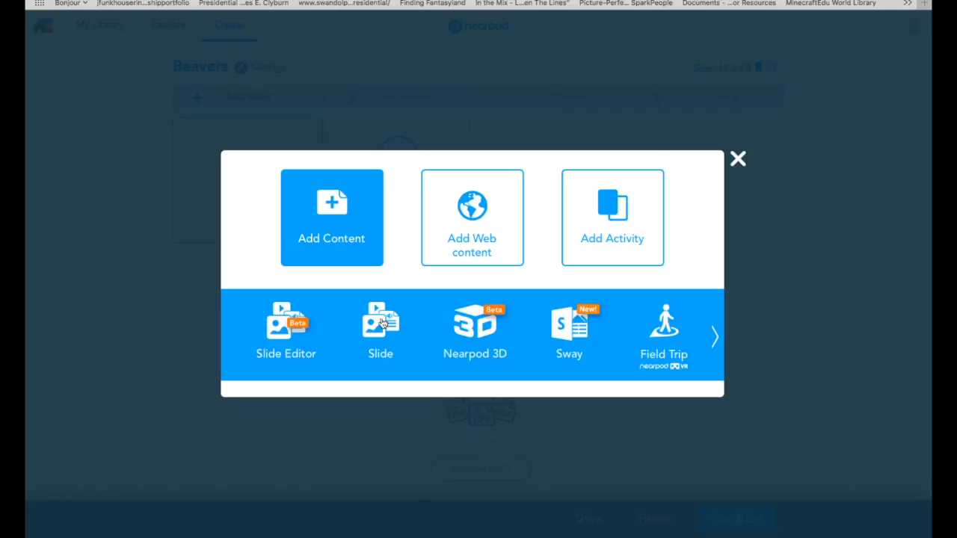
{"action": "left_click", "coordinate": [381, 323]}
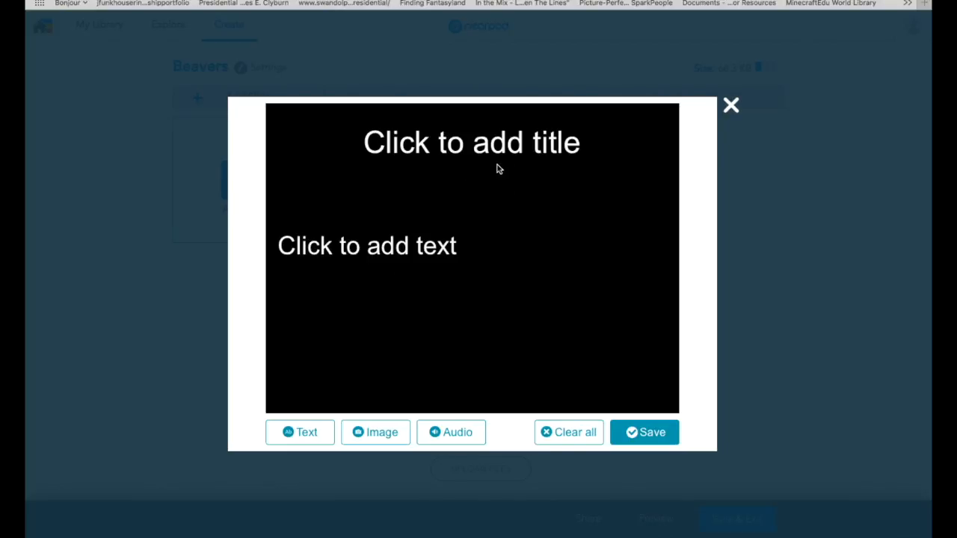
{"action": "left_click", "coordinate": [446, 146]}
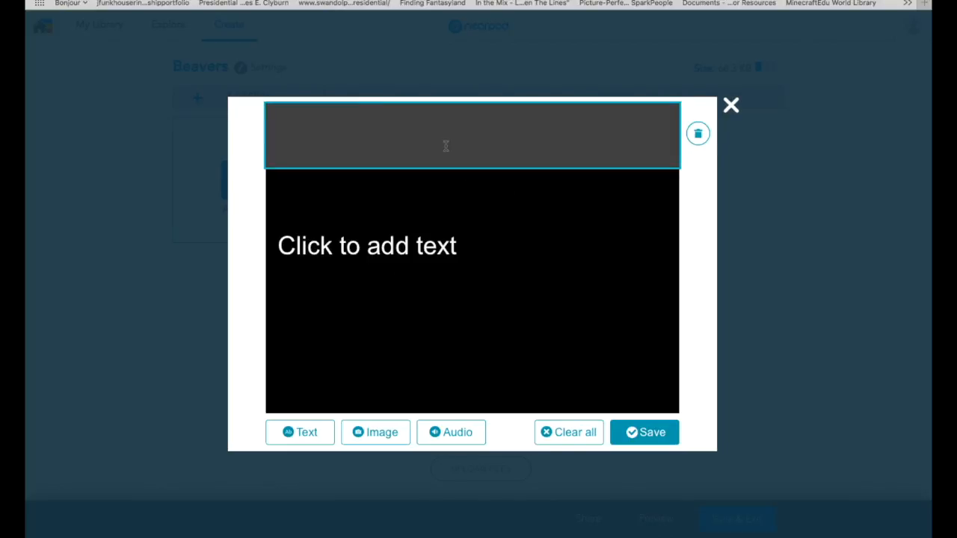
{"action": "type", "text": "Quick Facts"}
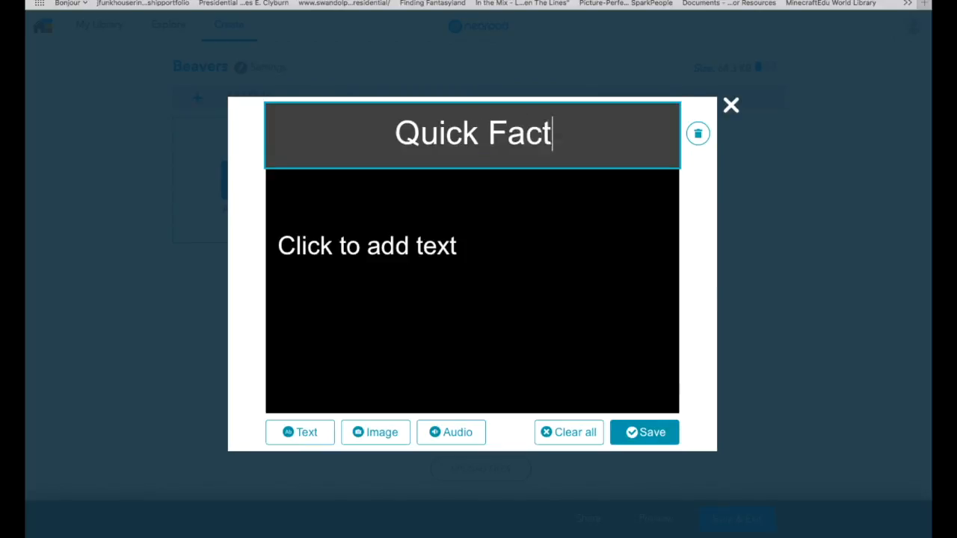
{"action": "left_click", "coordinate": [530, 259]}
{"action": "type", "text": "Beavers eat wood"}
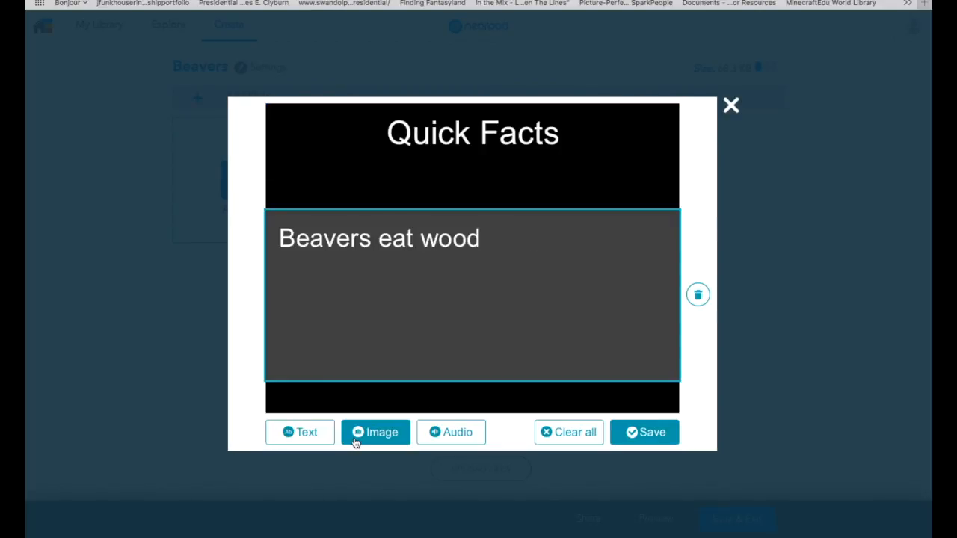
Step: Search images for "wood" and "trees", insert the photo of spreading green tree branches behind the Quick Facts text, and save the slide
{"action": "left_click", "coordinate": [363, 434]}
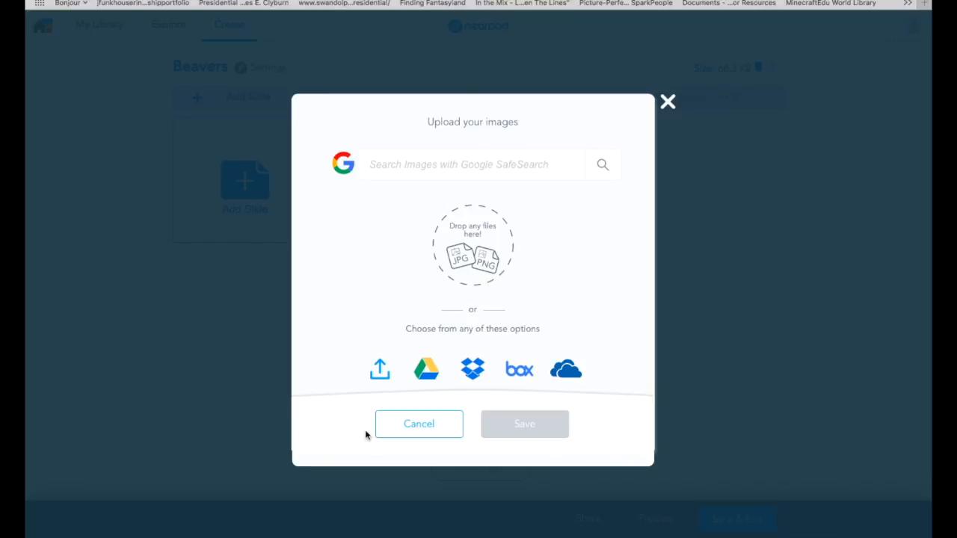
{"action": "left_click", "coordinate": [452, 161]}
{"action": "type", "text": "wood"}
{"action": "key", "text": "Return"}
{"action": "double_click", "coordinate": [385, 164]}
{"action": "type", "text": "treesw"}
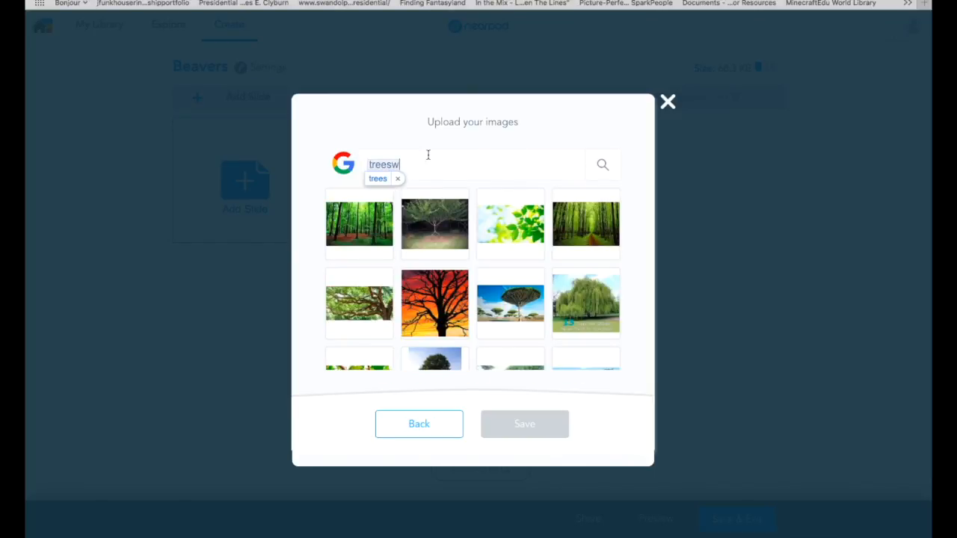
{"action": "key", "text": "BackSpace"}
{"action": "type", "text": "s"}
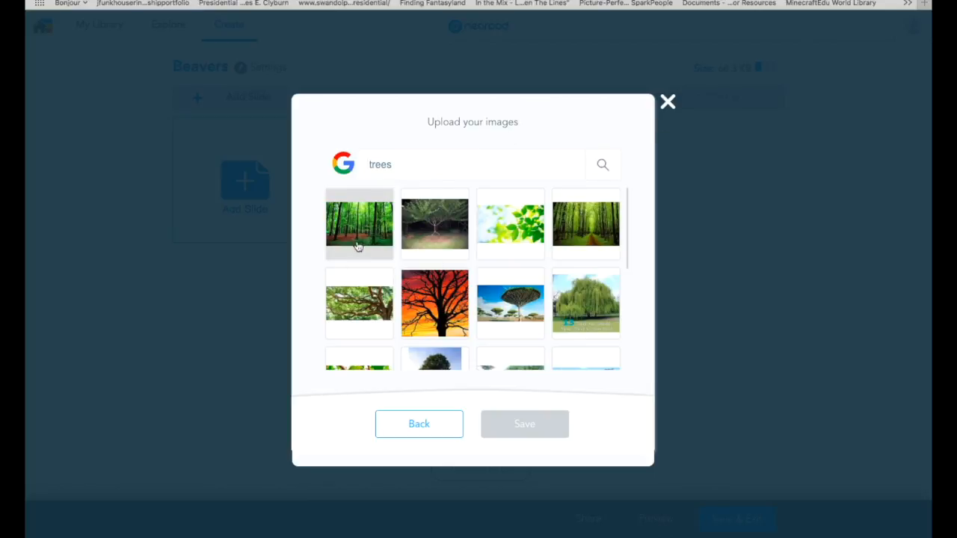
{"action": "left_click", "coordinate": [370, 298]}
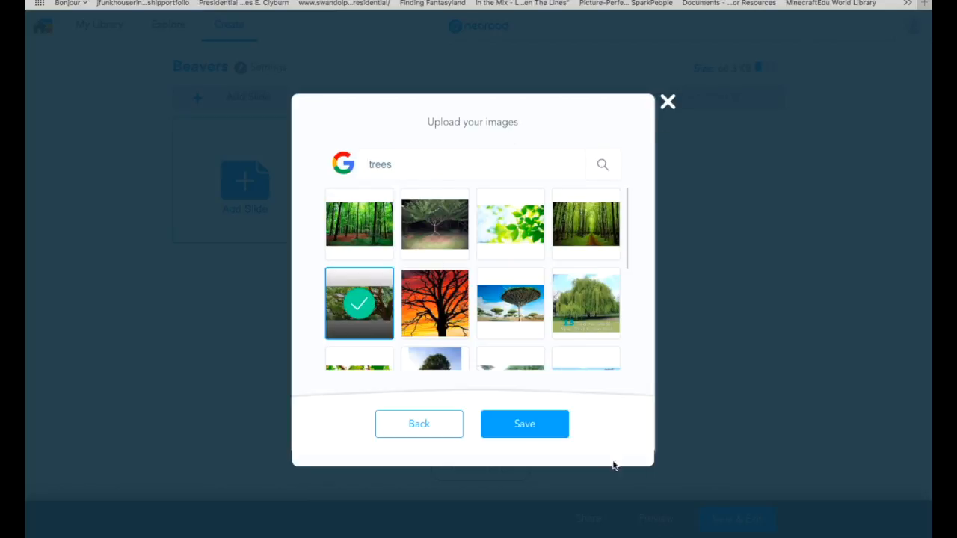
{"action": "left_click", "coordinate": [525, 424]}
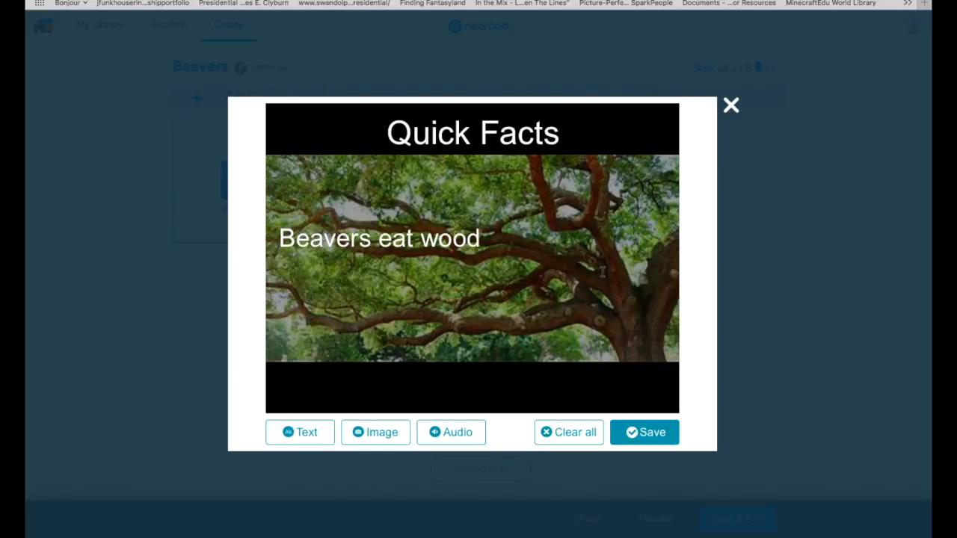
{"action": "left_click", "coordinate": [468, 432]}
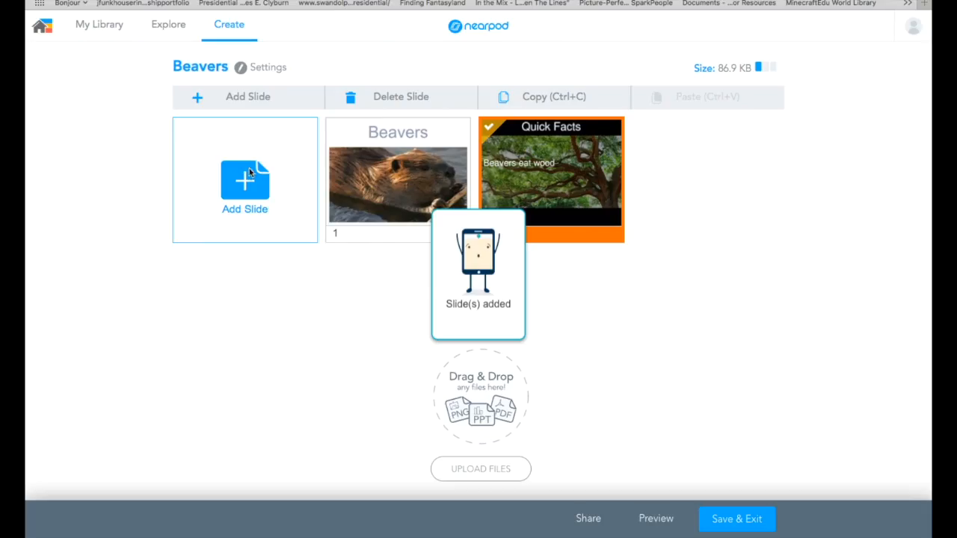
Step: Start a new Nearpod 3D slide and browse the Staff Picks and Environment model categories for an animal
{"action": "left_click", "coordinate": [261, 192]}
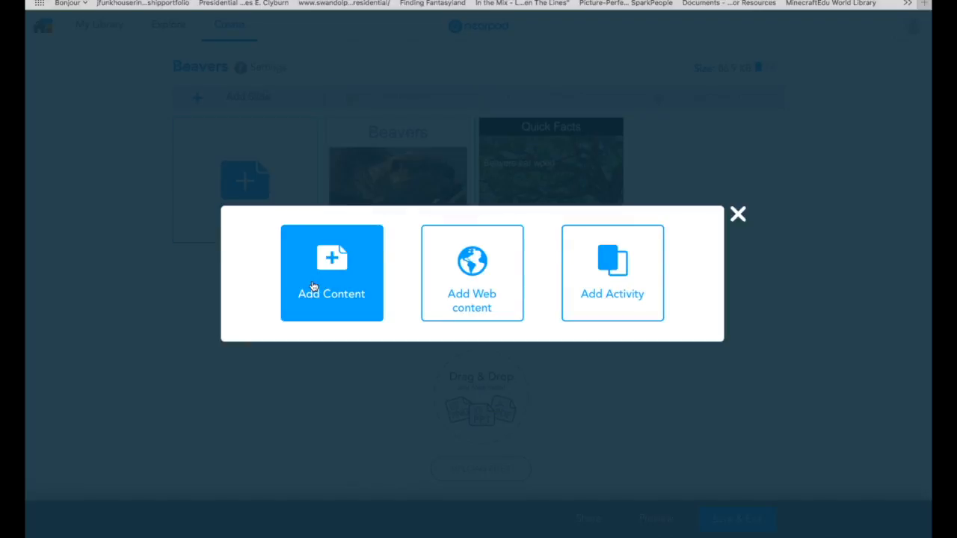
{"action": "left_click", "coordinate": [314, 287]}
{"action": "left_click", "coordinate": [476, 325]}
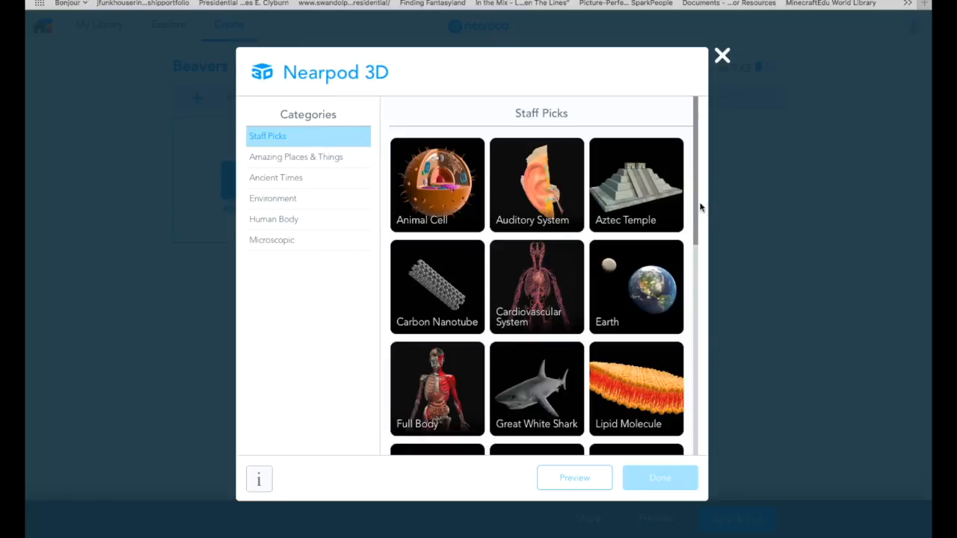
{"action": "left_click_drag", "start_coordinate": [695, 207], "coordinate": [699, 425]}
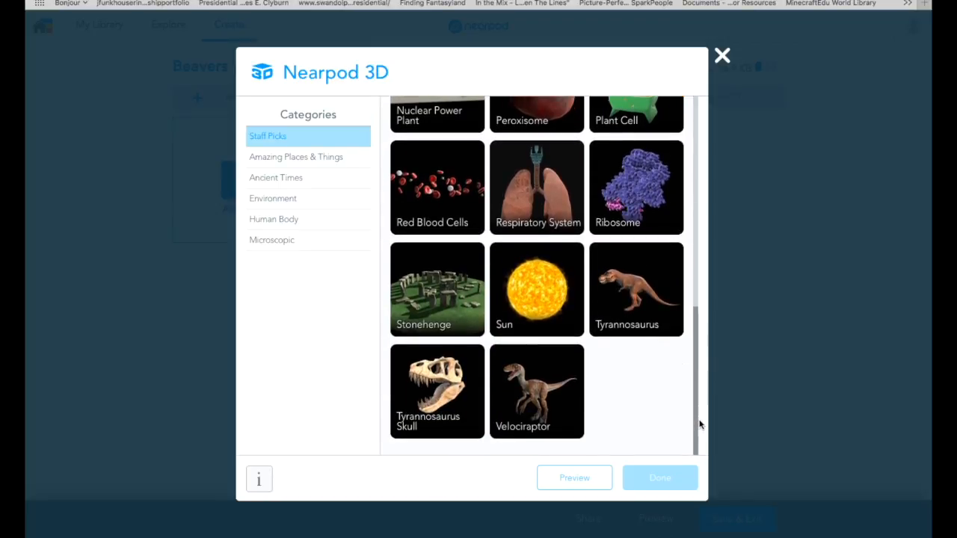
{"action": "left_click", "coordinate": [276, 200]}
{"action": "scroll", "coordinate": [706, 297], "scroll_direction": "up", "scroll_amount": 5}
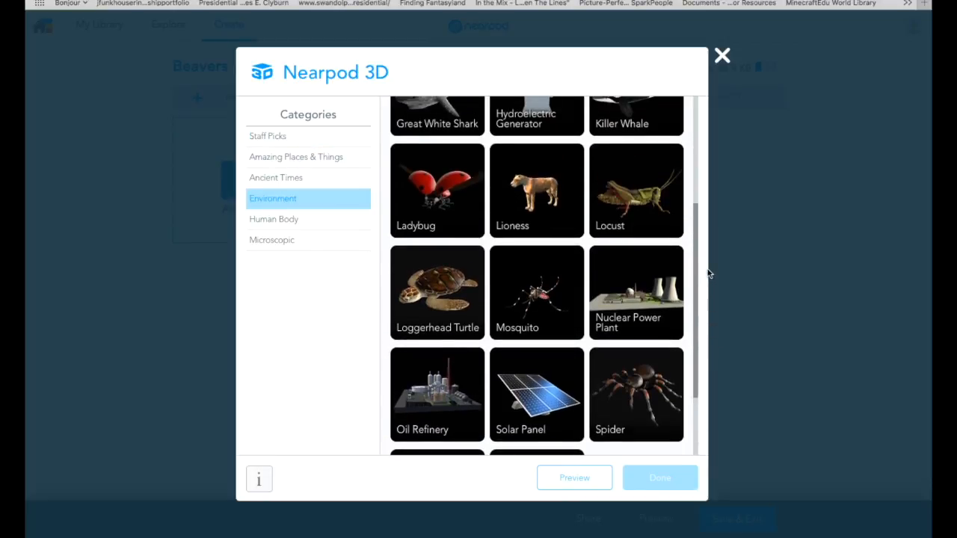
{"action": "scroll", "coordinate": [701, 195], "scroll_direction": "up", "scroll_amount": 3}
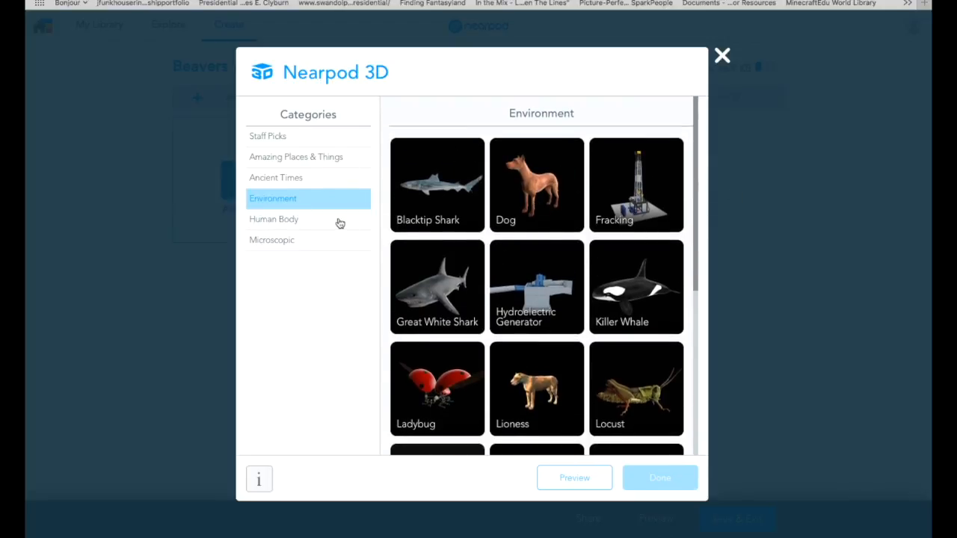
{"action": "left_click_drag", "start_coordinate": [694, 218], "coordinate": [708, 325]}
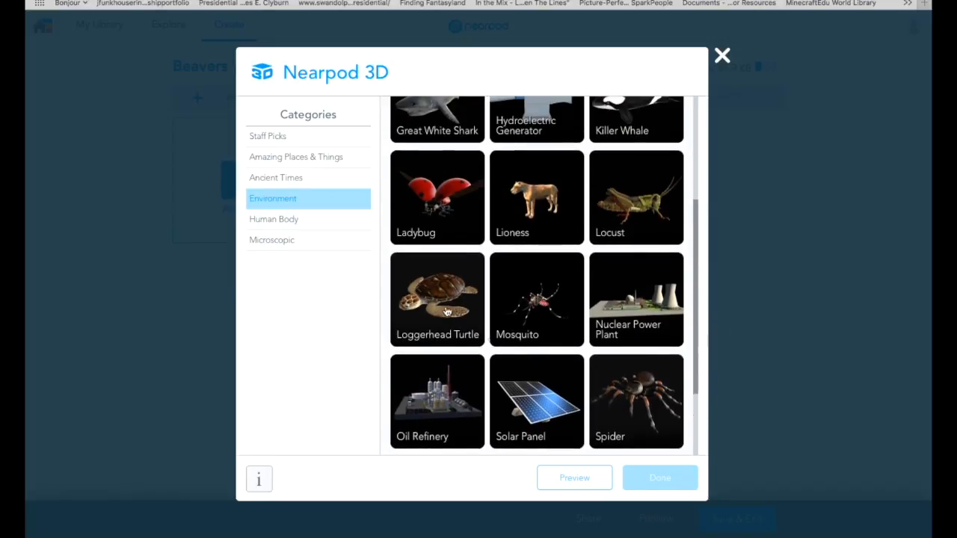
Step: Preview and rotate the Loggerhead Turtle 3D model, and add it to the lesson
{"action": "left_click", "coordinate": [441, 302]}
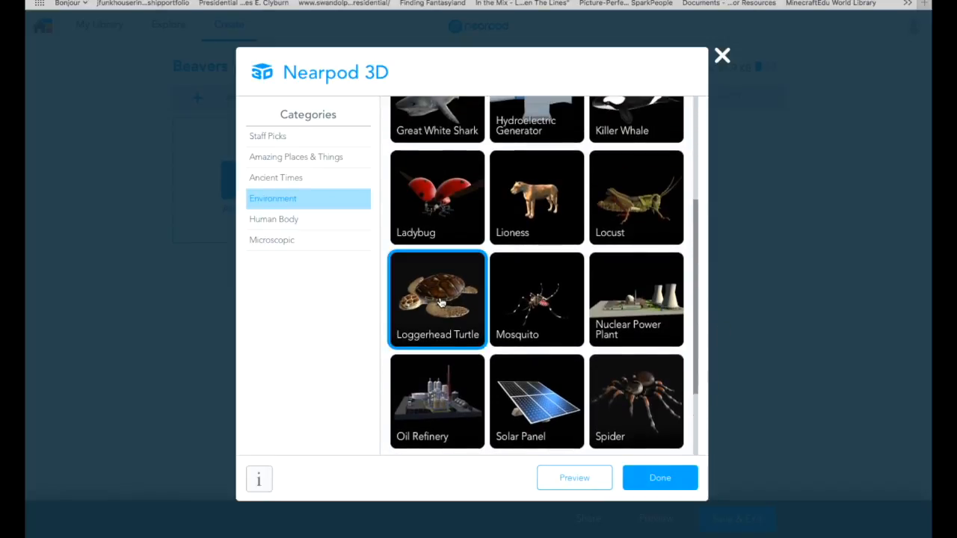
{"action": "left_click", "coordinate": [571, 479]}
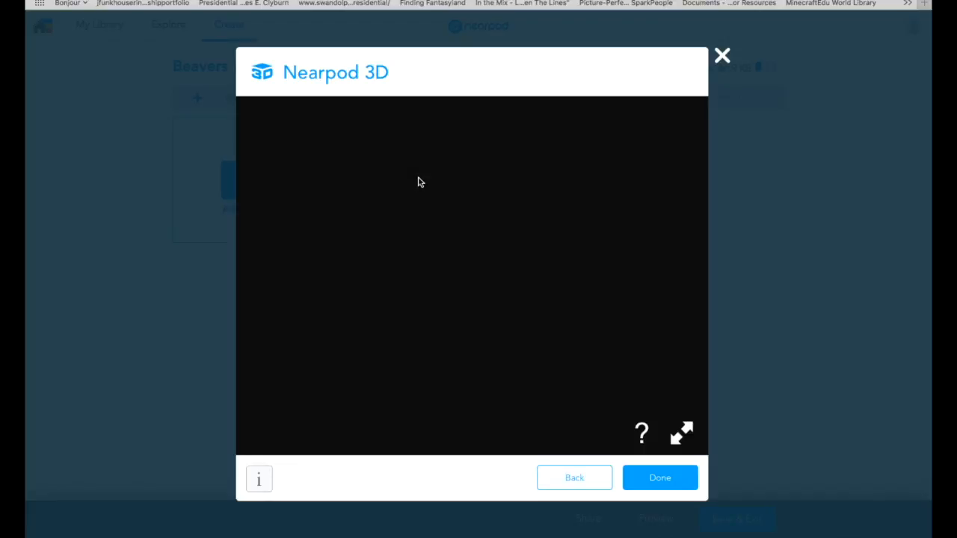
{"action": "left_click_drag", "start_coordinate": [341, 231], "coordinate": [288, 296]}
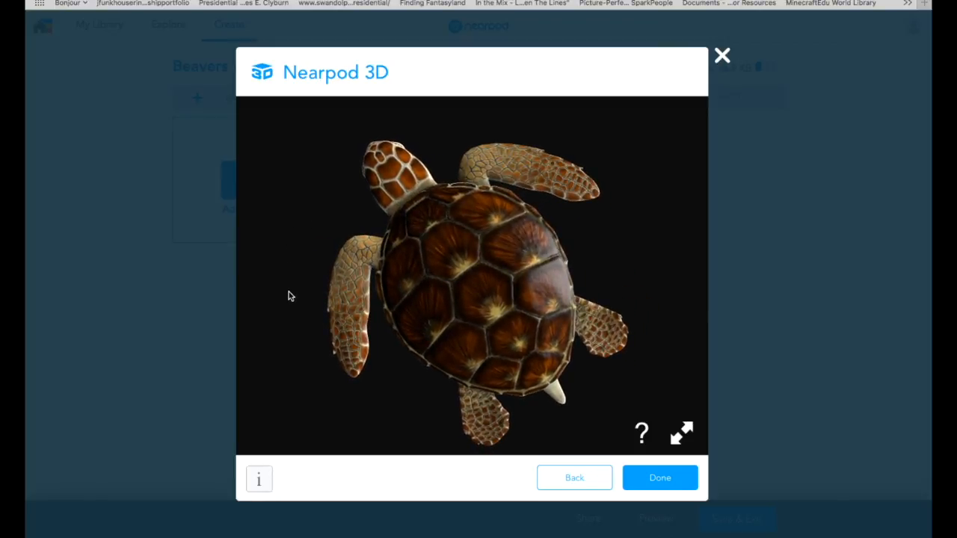
{"action": "left_click", "coordinate": [645, 481]}
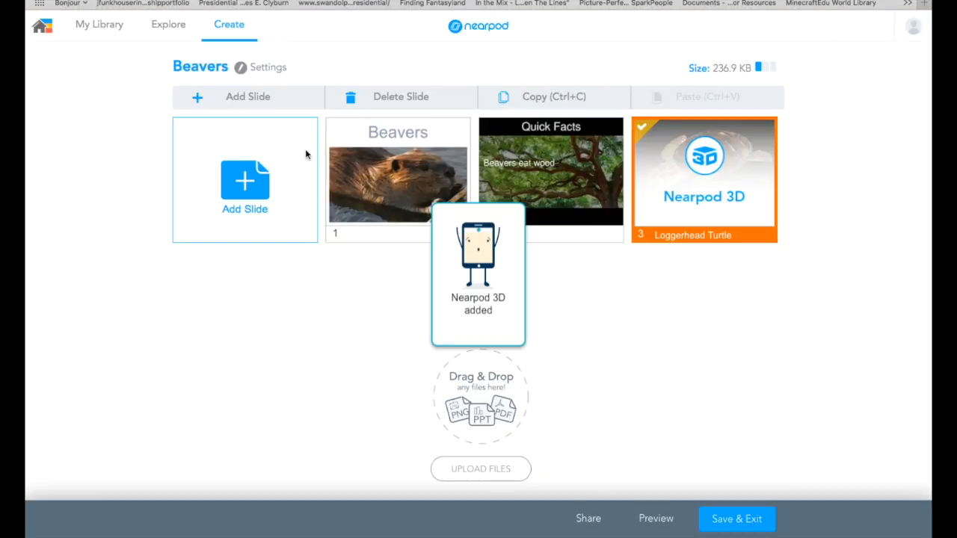
Step: Start a new Sway slide and browse My Sways and the Animals category for ready-made Sways
{"action": "left_click", "coordinate": [227, 159]}
{"action": "left_click", "coordinate": [570, 328]}
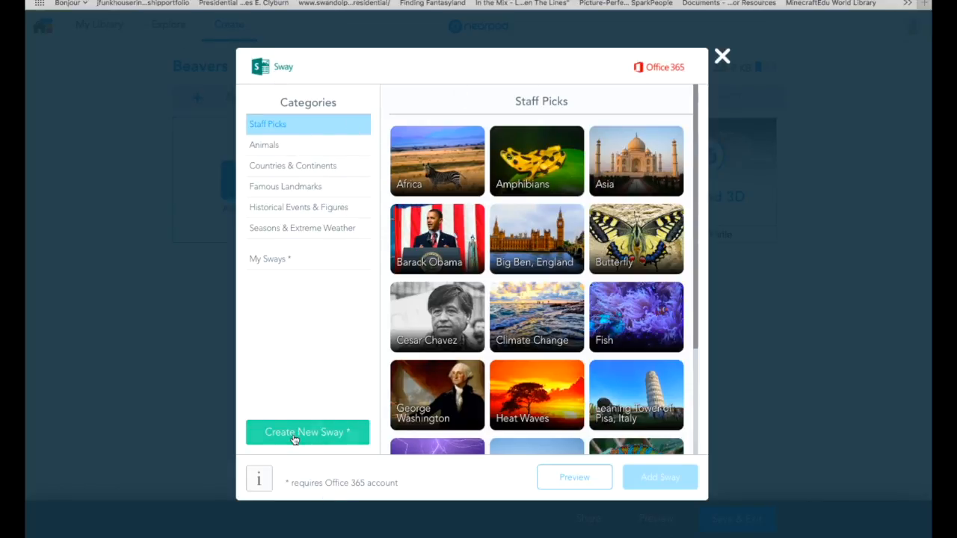
{"action": "left_click", "coordinate": [269, 261]}
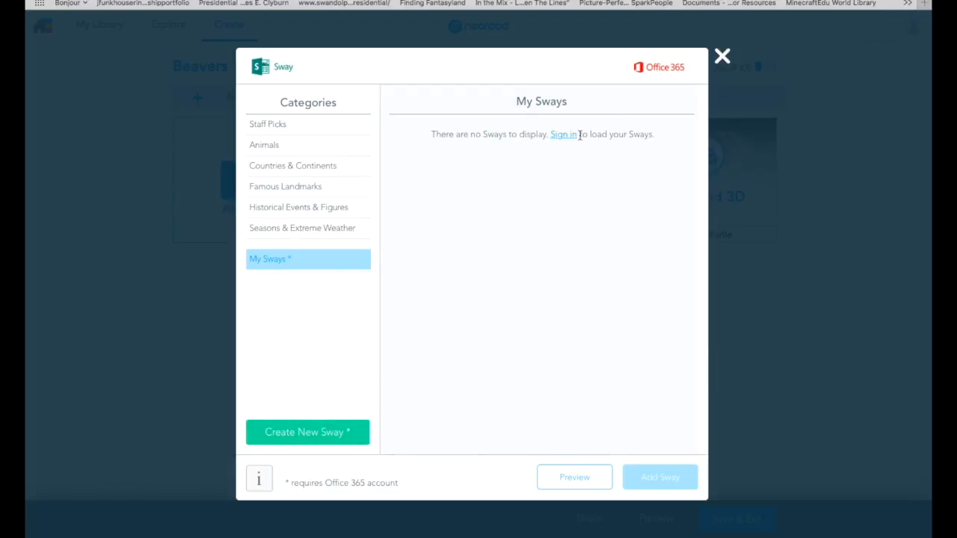
{"action": "left_click", "coordinate": [284, 144]}
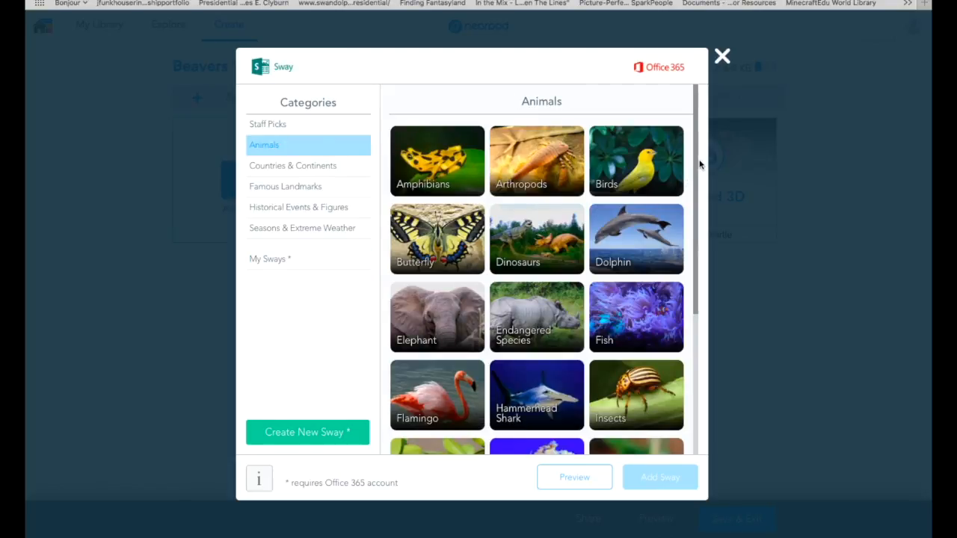
{"action": "left_click_drag", "start_coordinate": [704, 188], "coordinate": [701, 211]}
{"action": "scroll", "coordinate": [611, 408], "scroll_direction": "down", "scroll_amount": 5}
{"action": "scroll", "coordinate": [441, 224], "scroll_direction": "up", "scroll_amount": 5}
Step: Preview the Insects Sway through its Description, Anatomy and Animal Kingdom sections, and close the Sway picker without adding it
{"action": "left_click", "coordinate": [444, 231]}
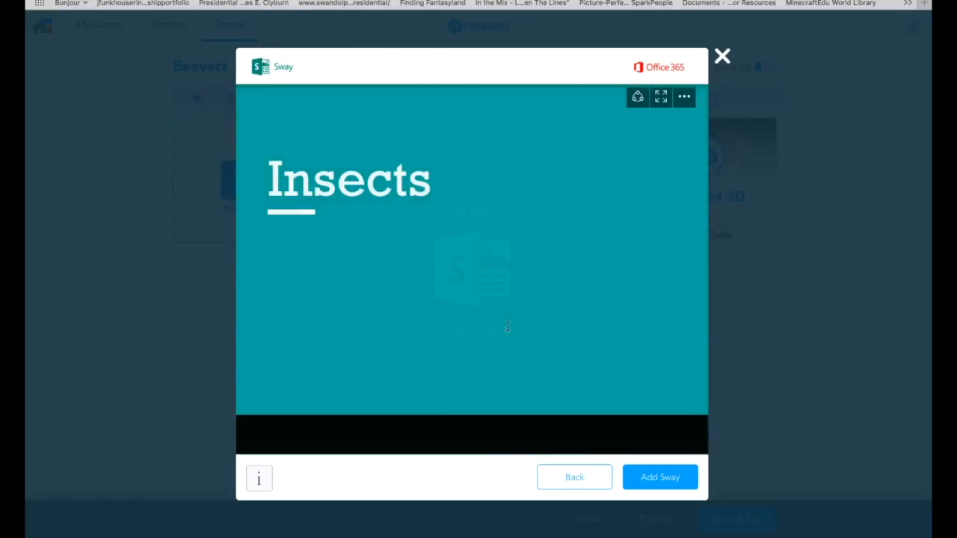
{"action": "scroll", "coordinate": [486, 304], "scroll_direction": "down", "scroll_amount": 10}
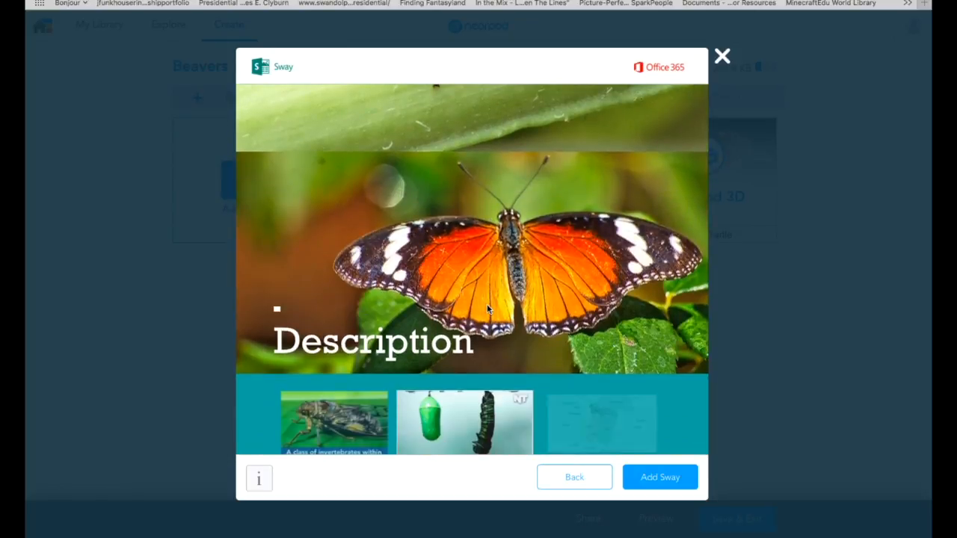
{"action": "scroll", "coordinate": [487, 309], "scroll_direction": "down", "scroll_amount": 10}
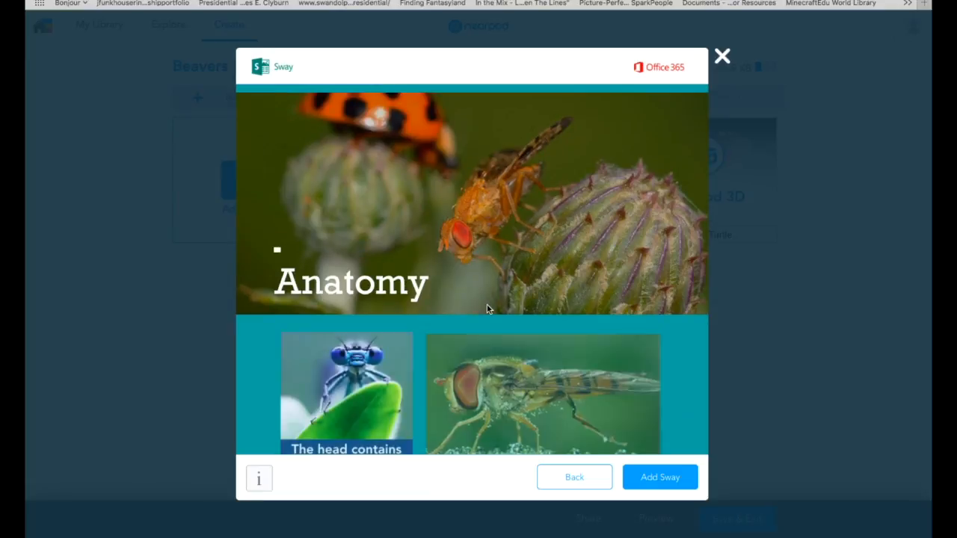
{"action": "scroll", "coordinate": [487, 308], "scroll_direction": "down", "scroll_amount": 10}
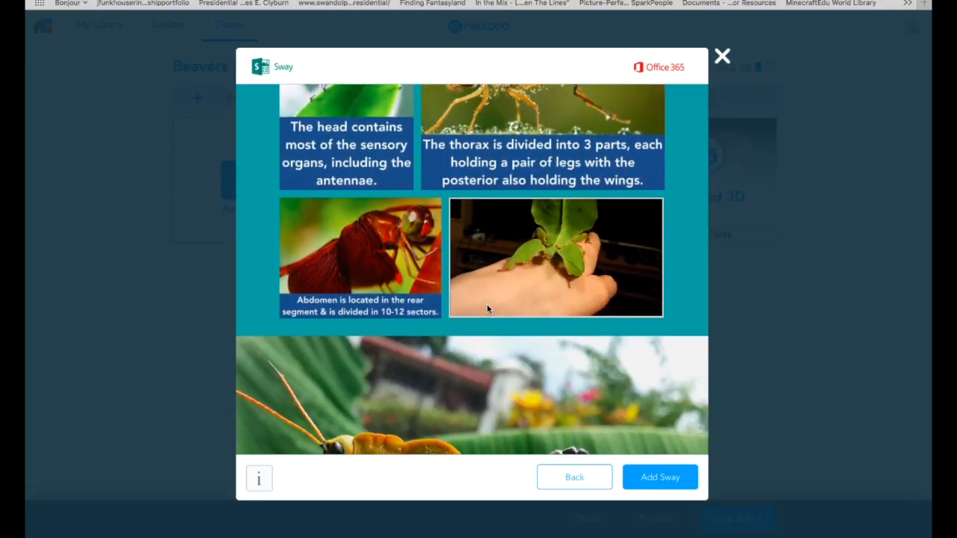
{"action": "scroll", "coordinate": [487, 306], "scroll_direction": "down", "scroll_amount": 3}
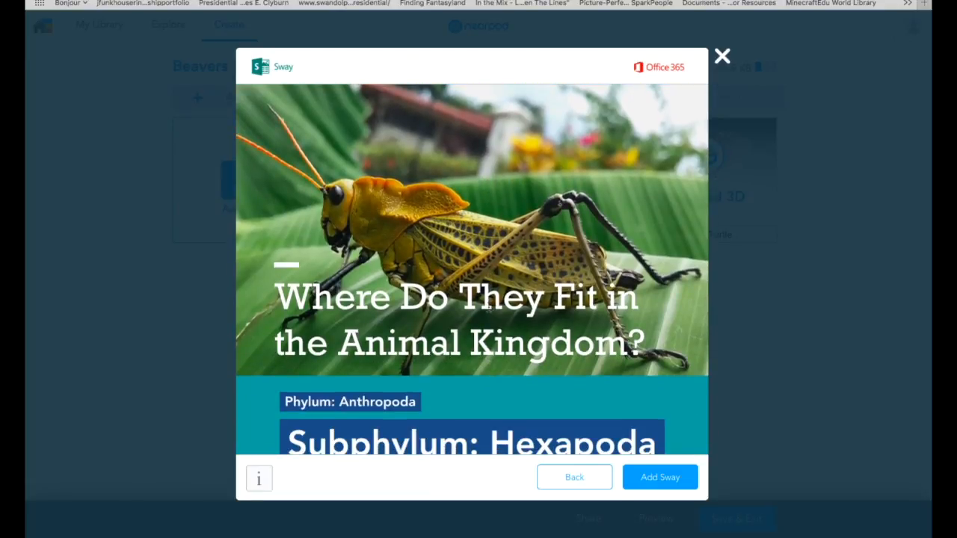
{"action": "left_click", "coordinate": [548, 485]}
{"action": "left_click", "coordinate": [548, 485]}
{"action": "left_click", "coordinate": [722, 60]}
Step: Start a Field Trip slide, search destinations for "forest", and preview Santa Fe National Forest
{"action": "left_click", "coordinate": [352, 302]}
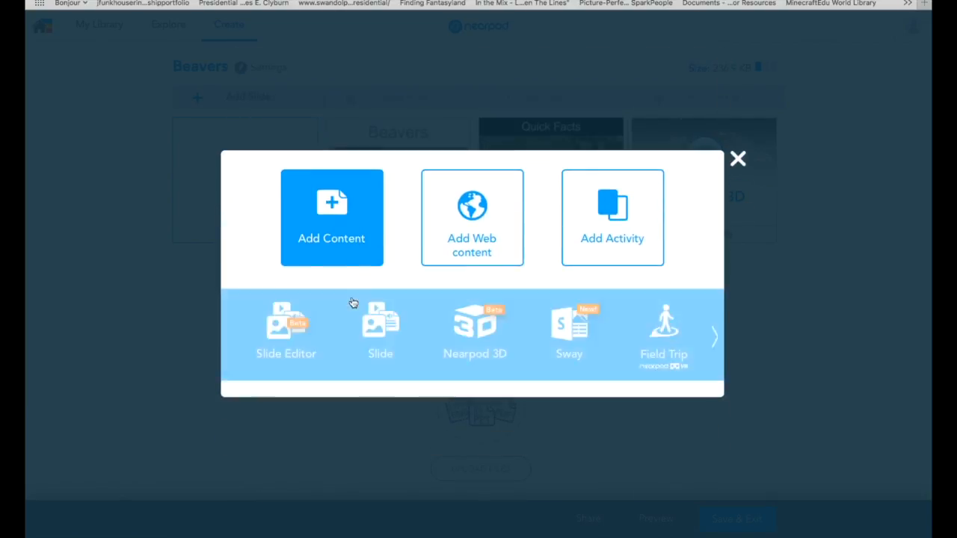
{"action": "left_click", "coordinate": [665, 329]}
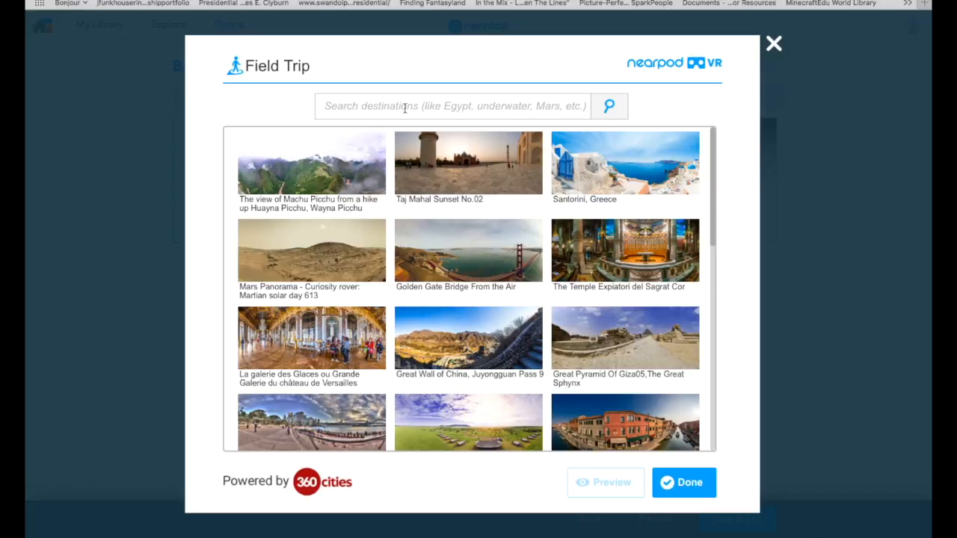
{"action": "left_click", "coordinate": [405, 108]}
{"action": "type", "text": "forest"}
{"action": "key", "text": "Return"}
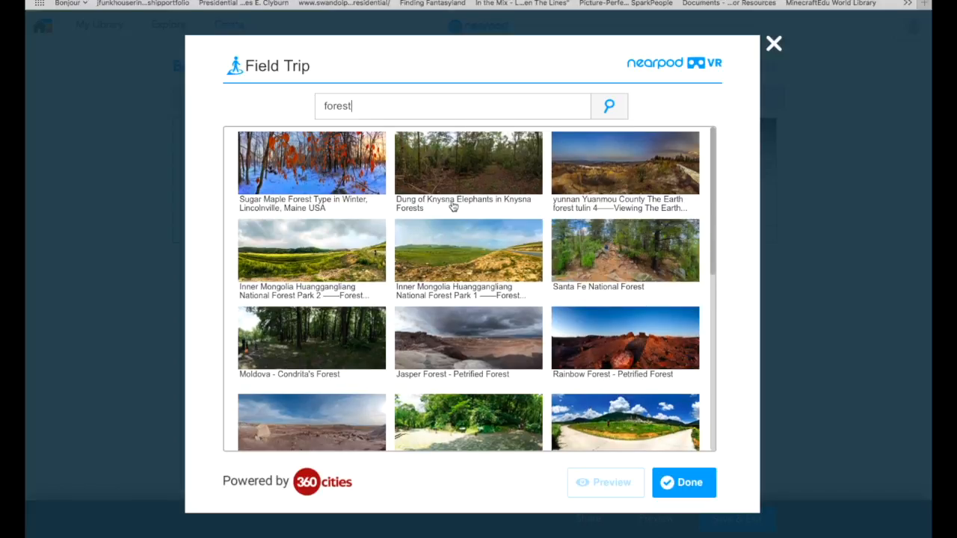
{"action": "left_click", "coordinate": [607, 267]}
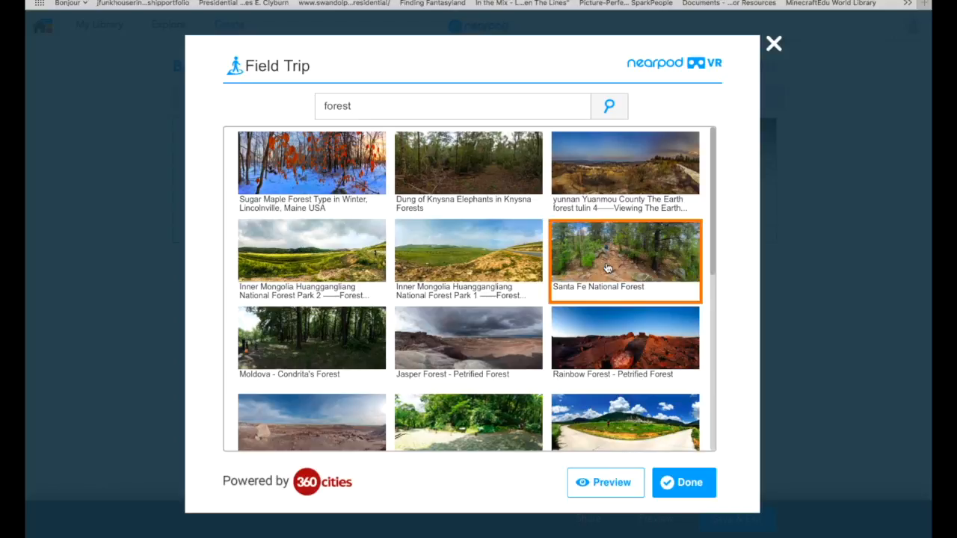
{"action": "left_click", "coordinate": [607, 481]}
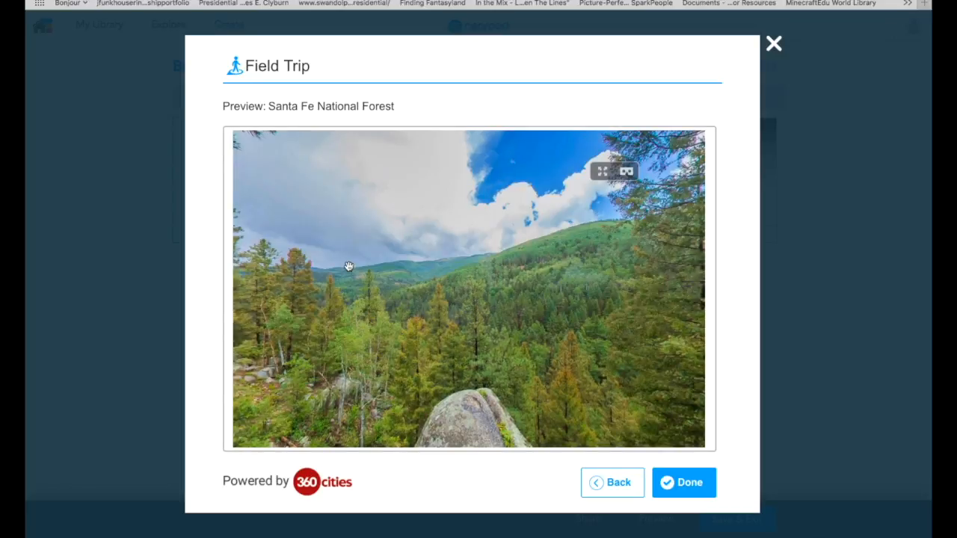
Step: Look around the Santa Fe National Forest panorama in all directions and add the field trip to the lesson
{"action": "left_click_drag", "start_coordinate": [287, 263], "coordinate": [700, 187]}
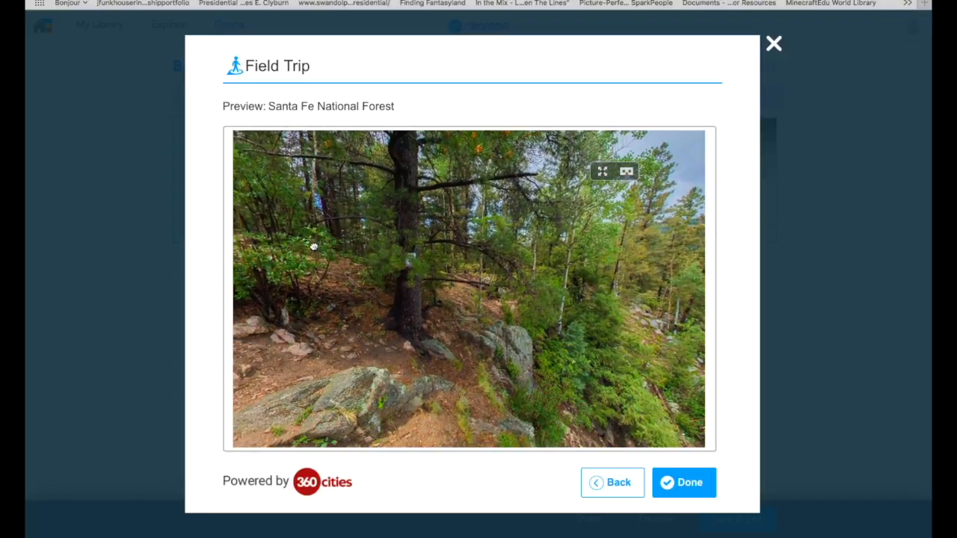
{"action": "left_click_drag", "start_coordinate": [315, 247], "coordinate": [647, 335]}
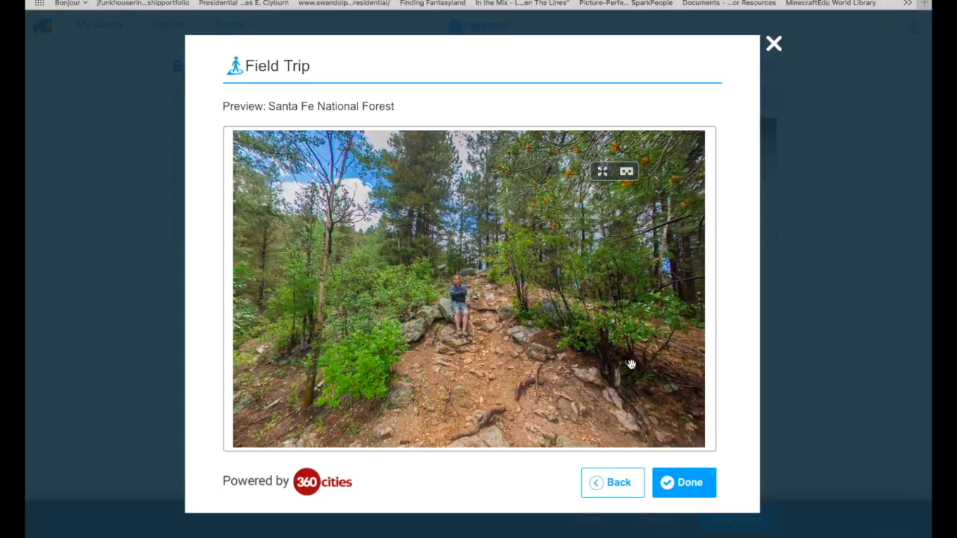
{"action": "left_click_drag", "start_coordinate": [303, 374], "coordinate": [668, 273]}
{"action": "left_click_drag", "start_coordinate": [291, 252], "coordinate": [636, 267]}
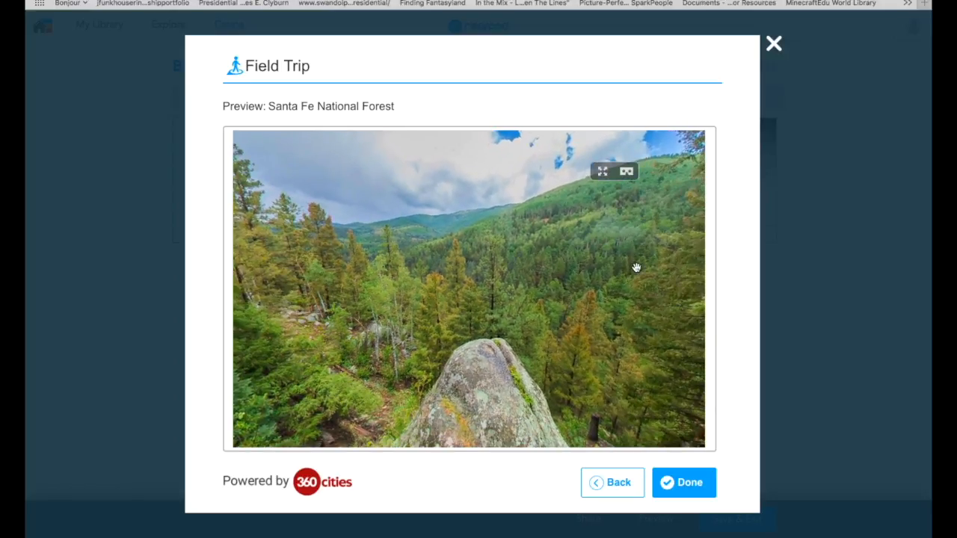
{"action": "left_click_drag", "start_coordinate": [322, 282], "coordinate": [311, 316]}
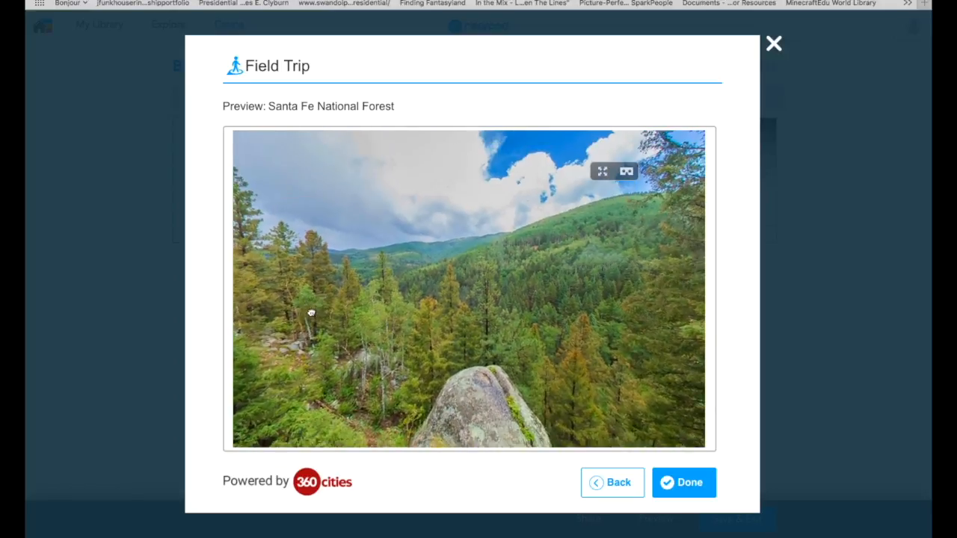
{"action": "left_click", "coordinate": [686, 495]}
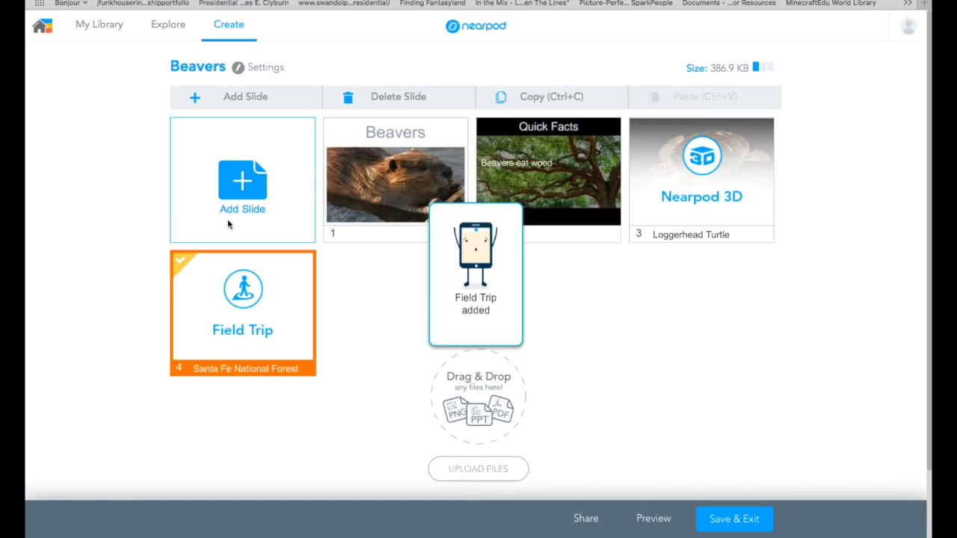
Step: Open the image upload options for a new Slideshow slide and cancel without adding any images
{"action": "left_click", "coordinate": [256, 179]}
{"action": "left_click", "coordinate": [327, 273]}
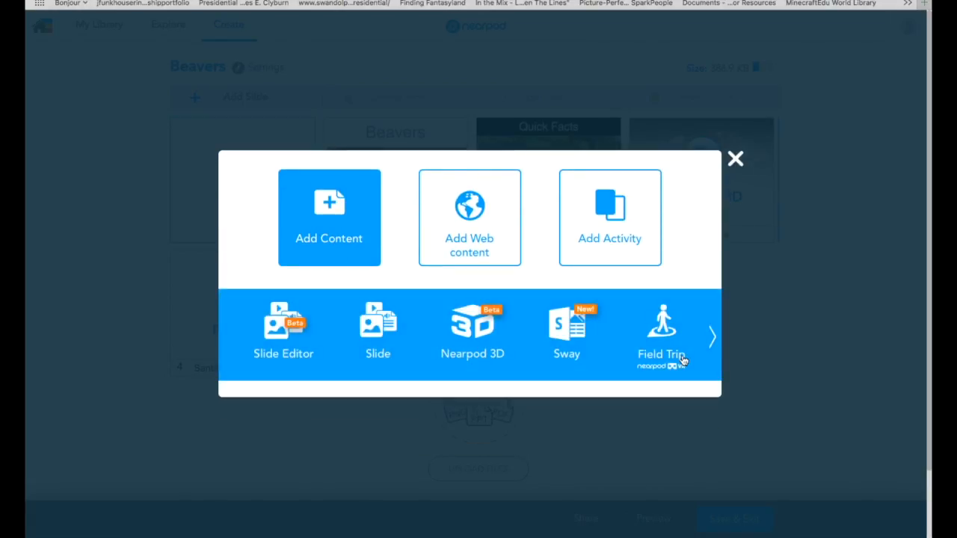
{"action": "left_click", "coordinate": [713, 332]}
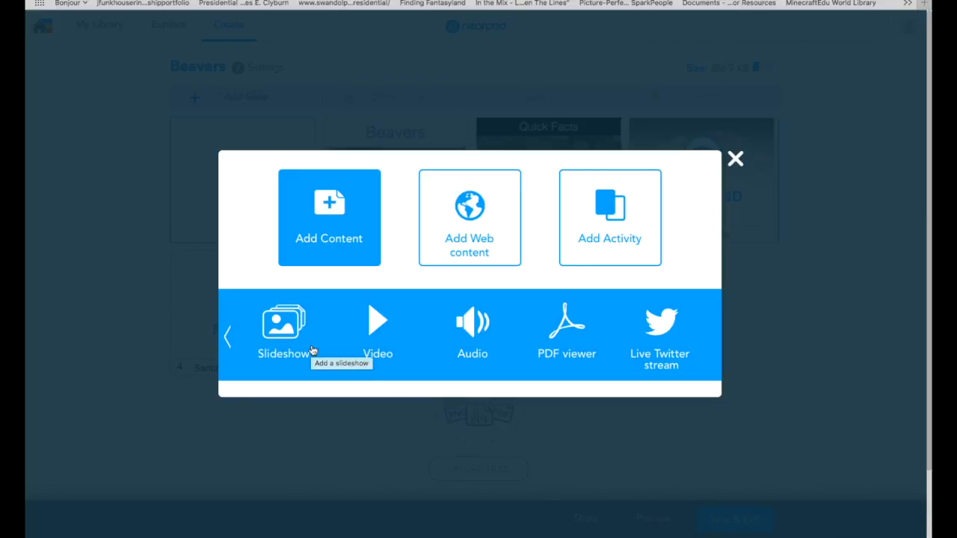
{"action": "left_click", "coordinate": [279, 324]}
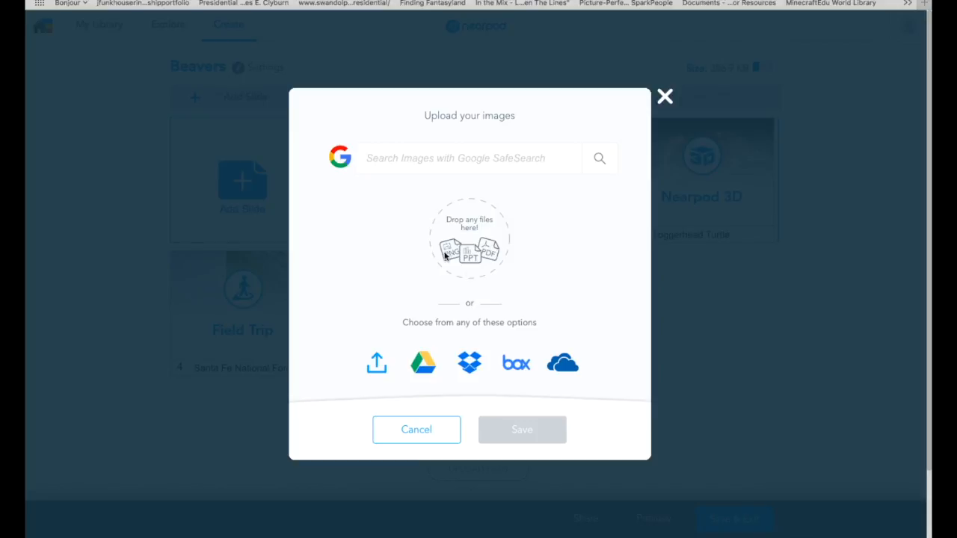
{"action": "left_click", "coordinate": [431, 432]}
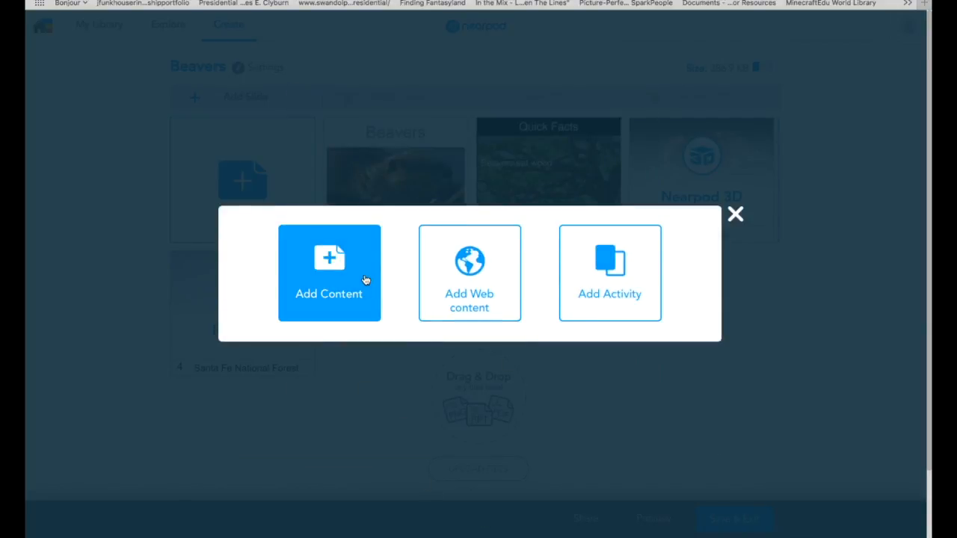
Step: Add a Video slide by searching YouTube for "beavers" and saving "How Beavers Build Dams | Leave it to Beavers | PBS"
{"action": "left_click", "coordinate": [365, 279]}
{"action": "left_click", "coordinate": [712, 337]}
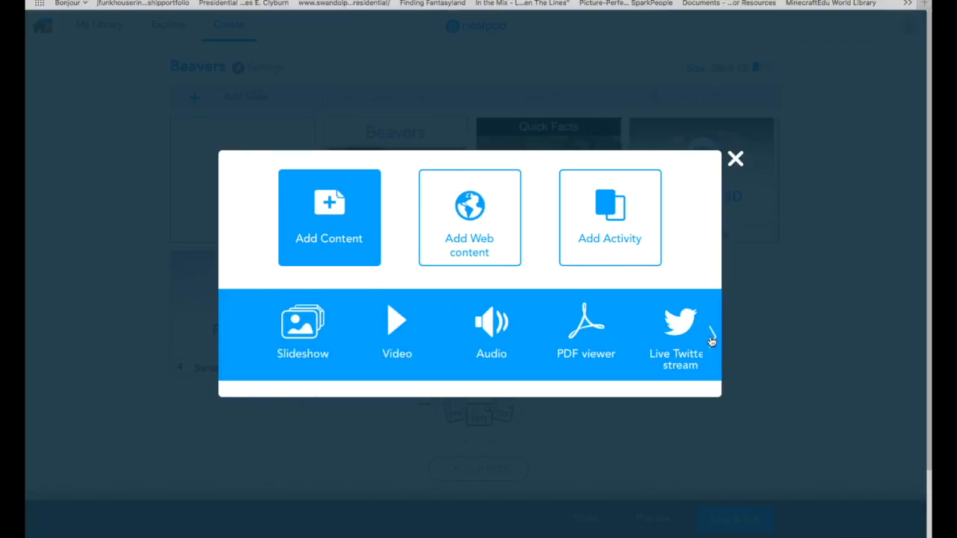
{"action": "left_click", "coordinate": [374, 323]}
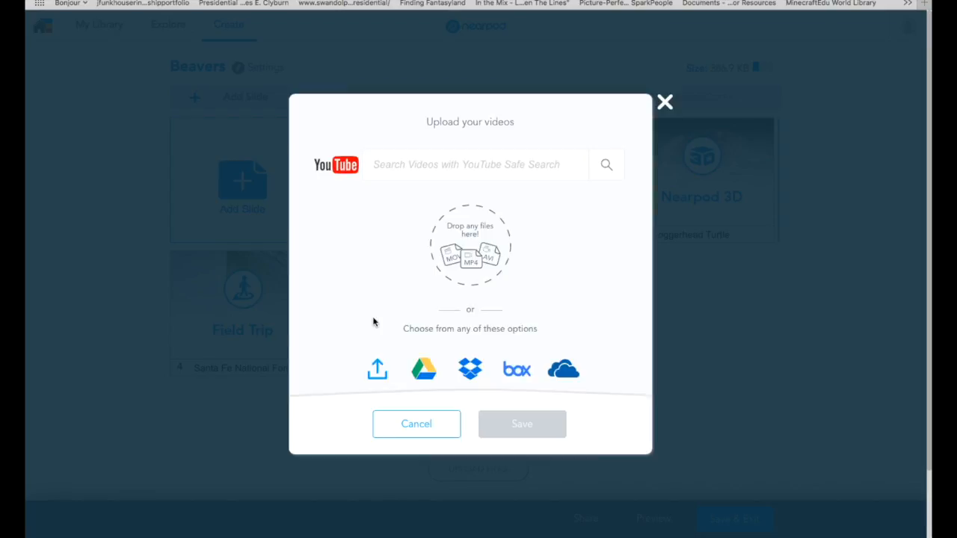
{"action": "type", "text": "beavers"}
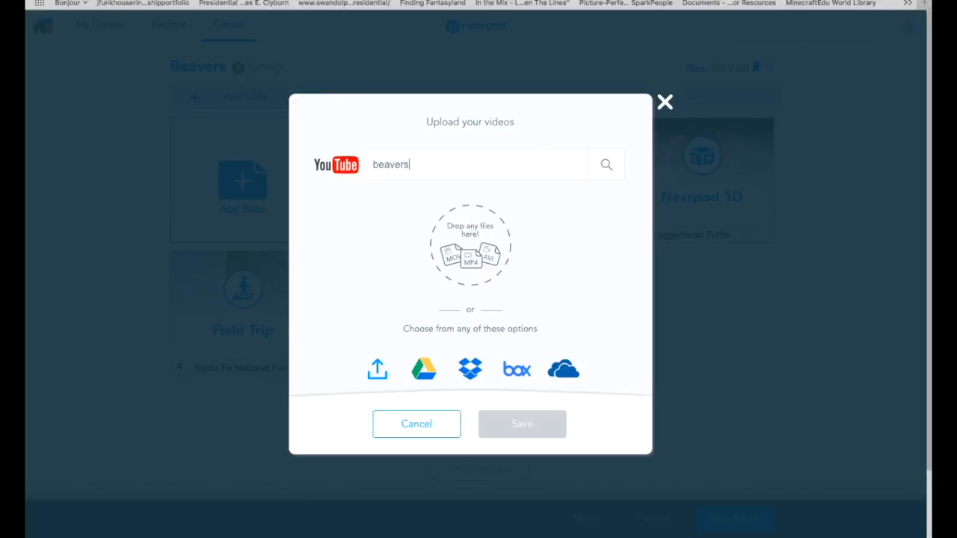
{"action": "key", "text": "Return"}
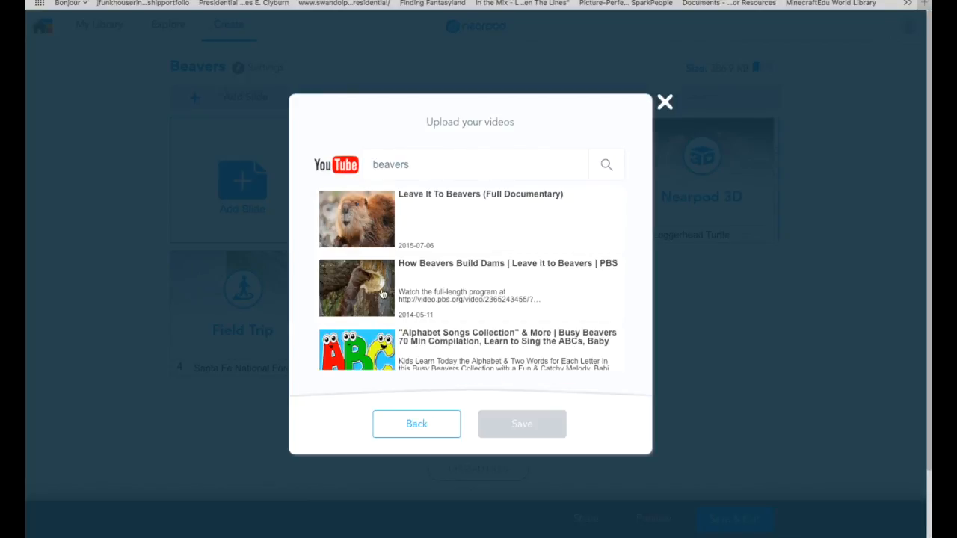
{"action": "left_click", "coordinate": [349, 287]}
{"action": "left_click", "coordinate": [521, 432]}
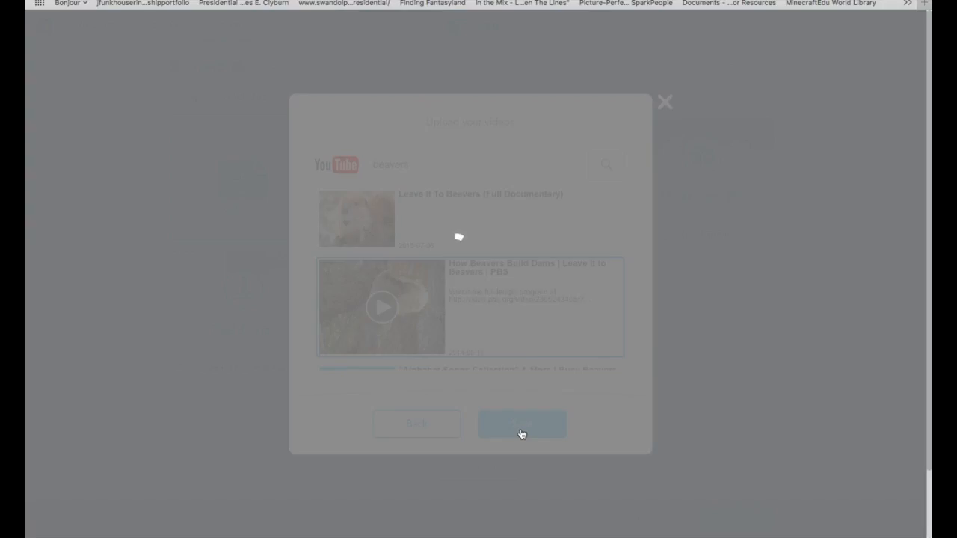